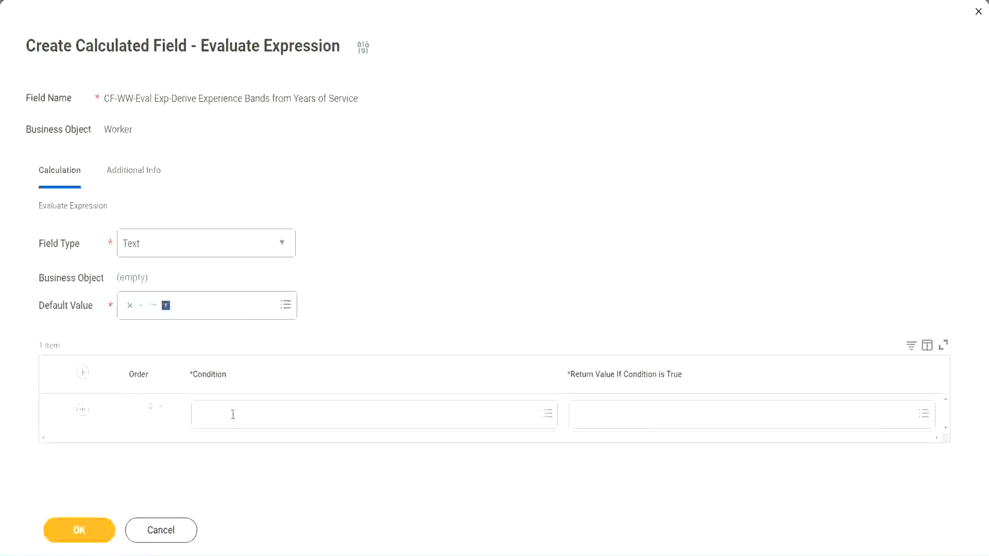
# Switch to the Notepad++ notes and copy the Field 1 name, CF-WW-TF-Length of Service between 0 and 7 years
pyautogui.click(233, 416)
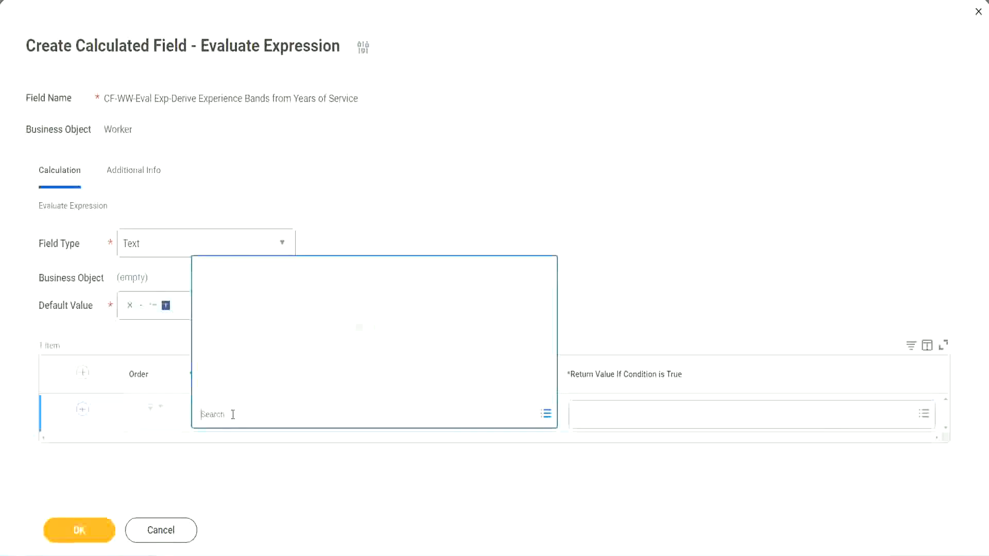
pyautogui.click(378, 229)
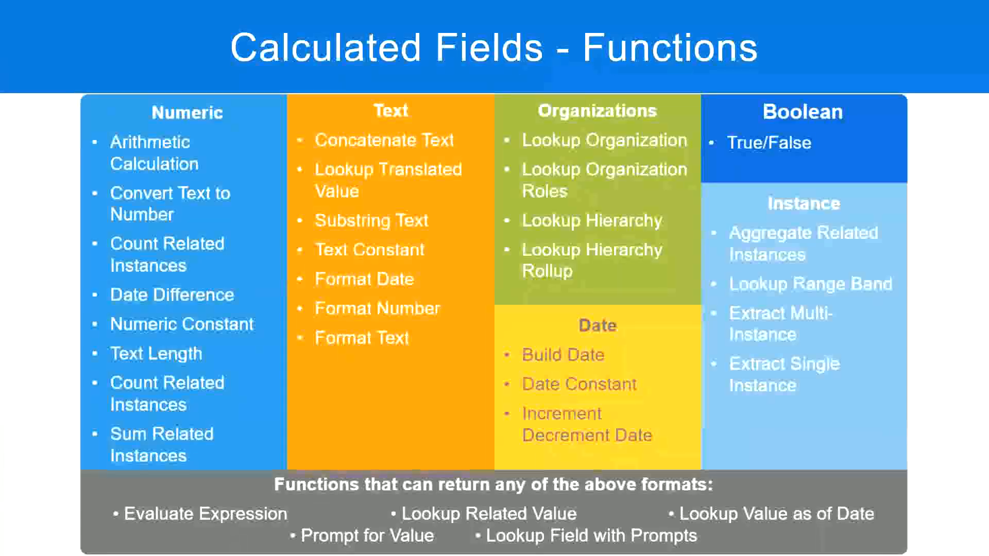
pyautogui.hotkey('alt', 'Tab')
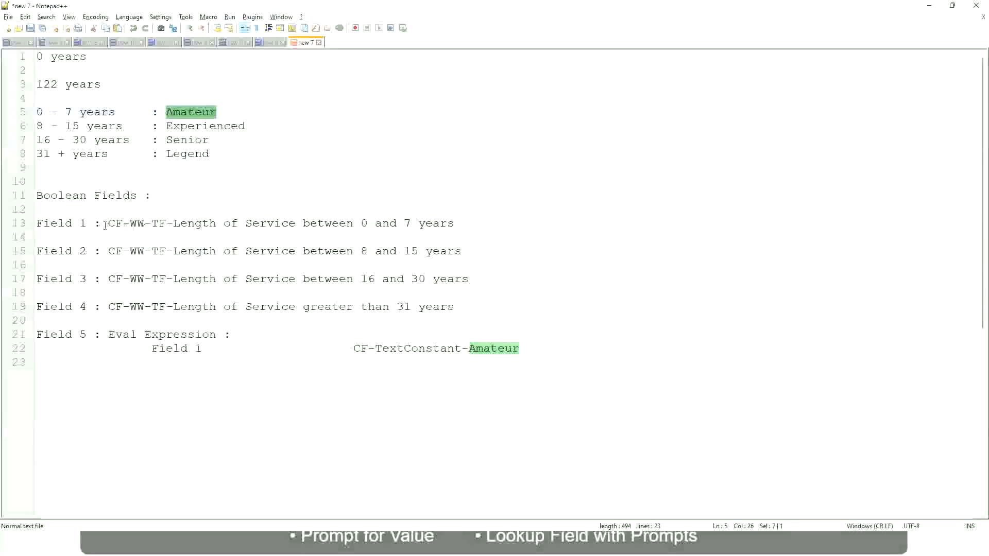
pyautogui.moveTo(109, 223); pyautogui.dragTo(455, 228)
pyautogui.hotkey('ctrl', 'c')
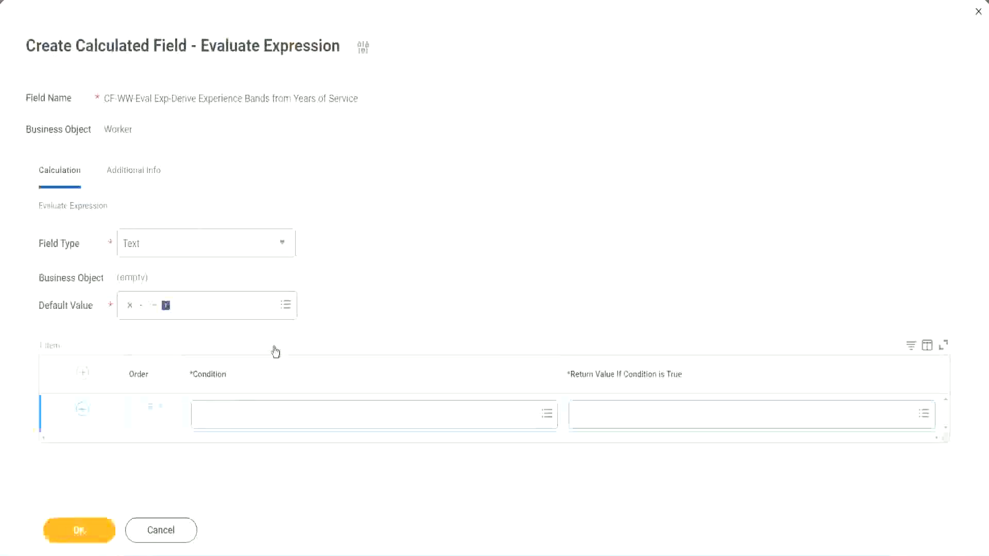
# Set the first row's condition to CF-WW-TF-Length of Service between 0 and 7 years
pyautogui.click(252, 419)
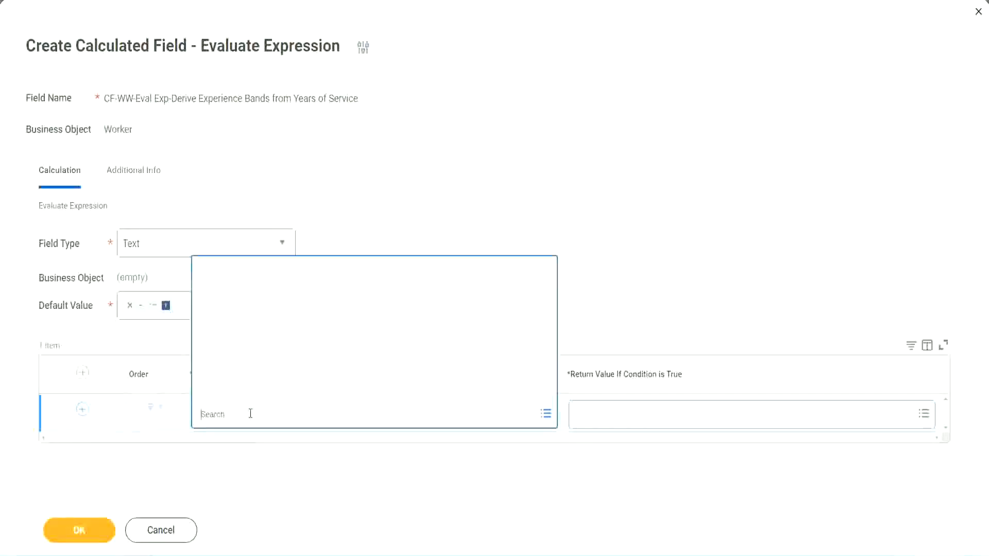
pyautogui.hotkey('ctrl', 'v')
pyautogui.press('Return')
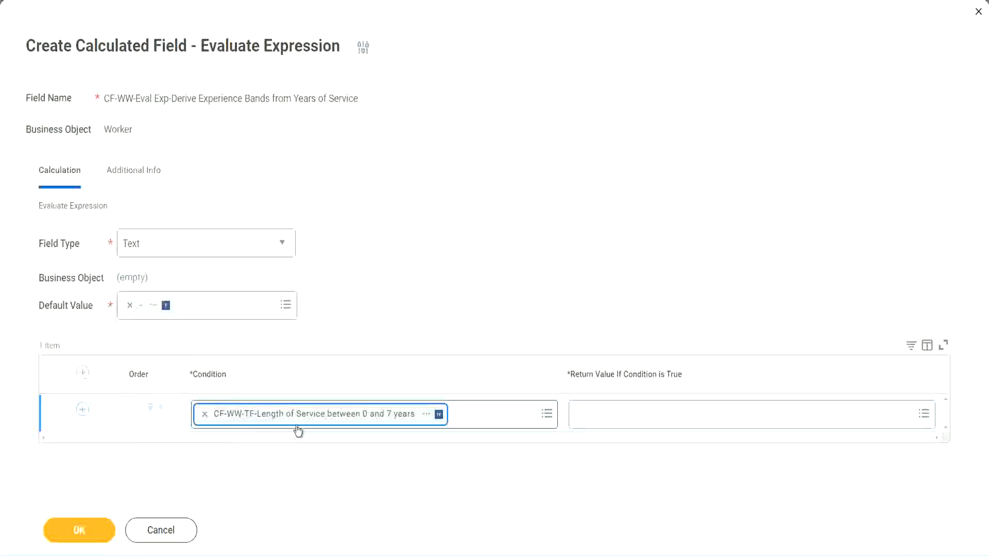
pyautogui.click(457, 287)
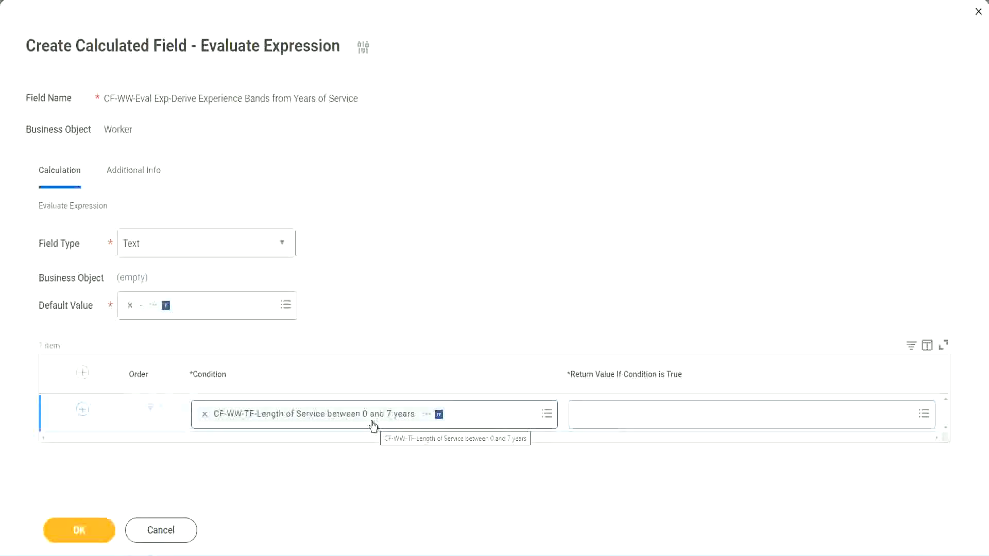
pyautogui.click(643, 422)
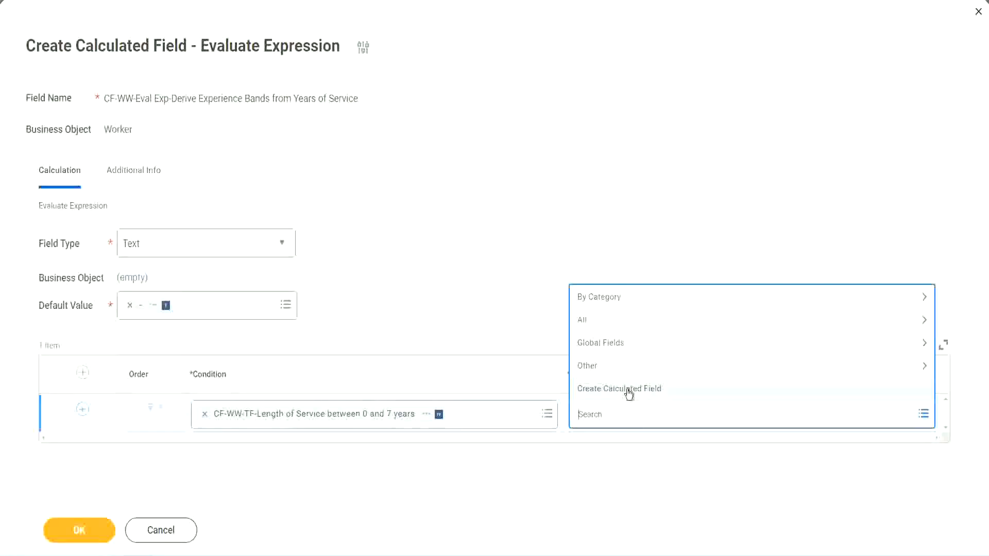
pyautogui.click(574, 258)
pyautogui.click(596, 420)
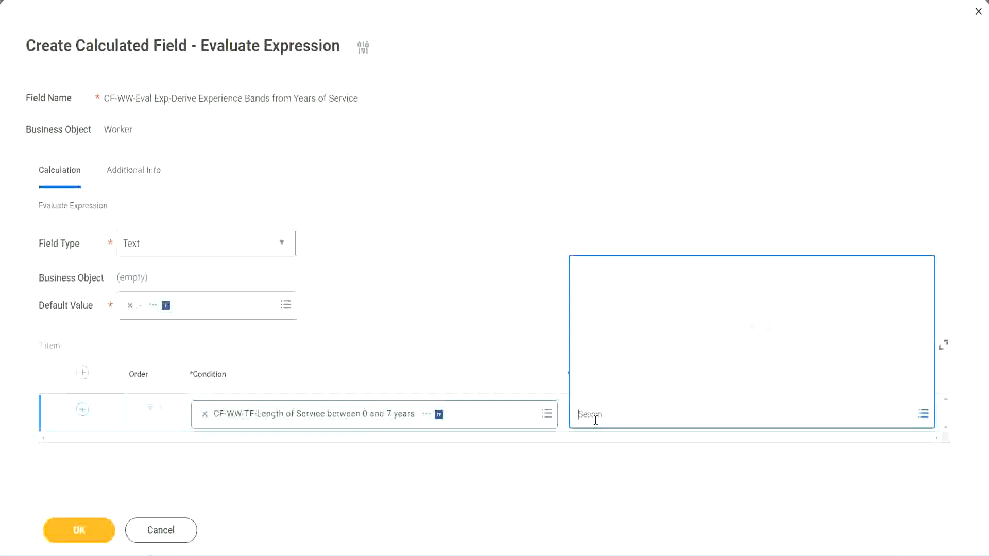
pyautogui.write('Amaterue')
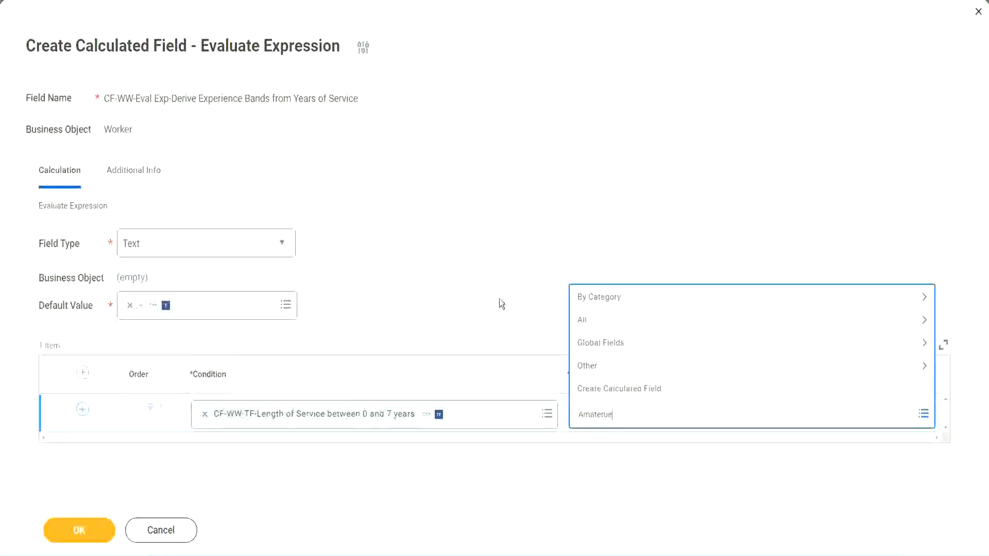
pyautogui.click(499, 299)
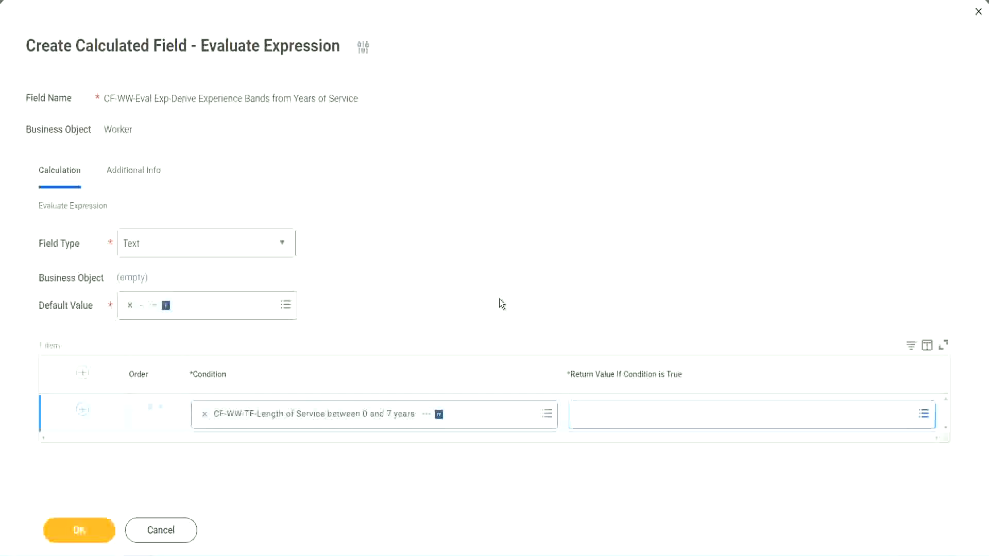
pyautogui.click(624, 424)
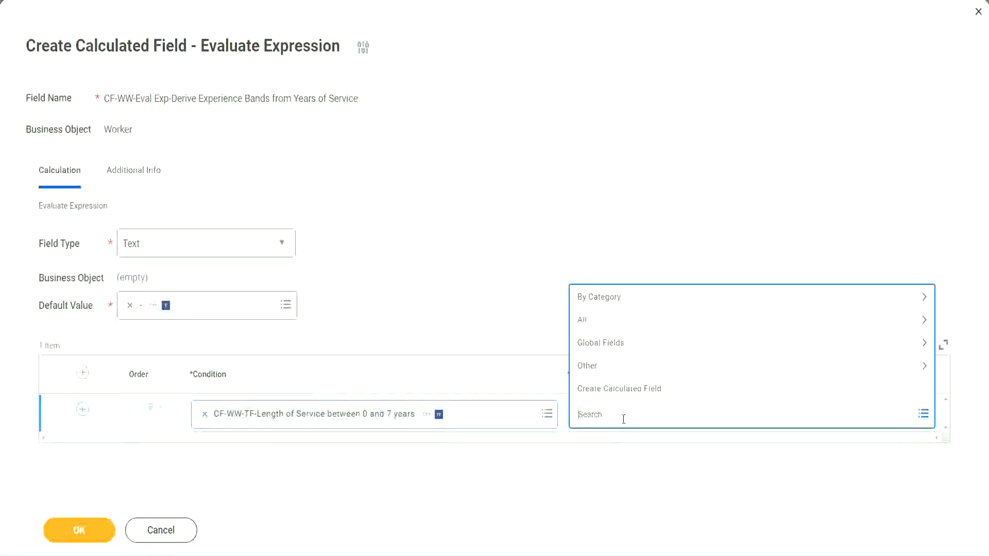
pyautogui.click(499, 303)
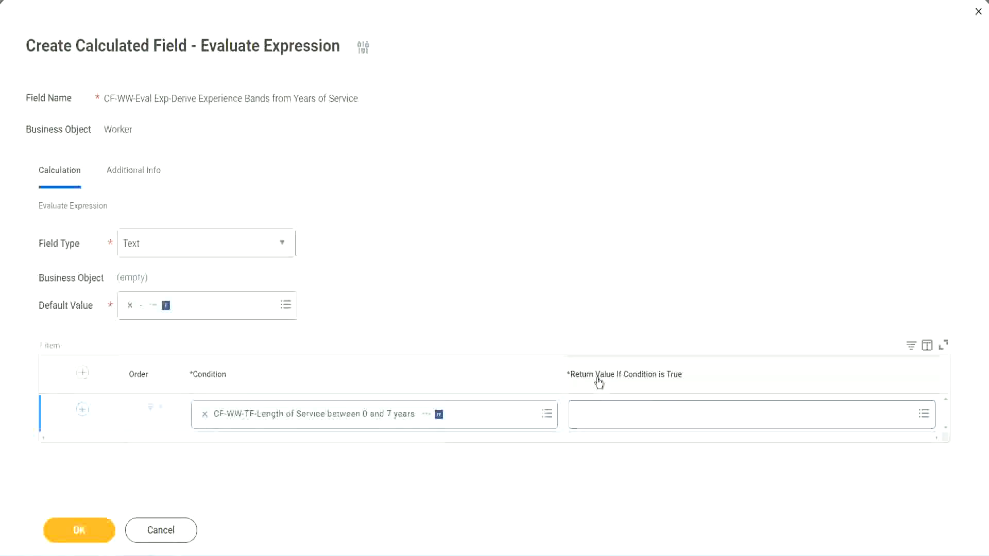
# Start a new calculated field for the first row's return value and name it CF-WW-TC-Amateur
pyautogui.click(641, 419)
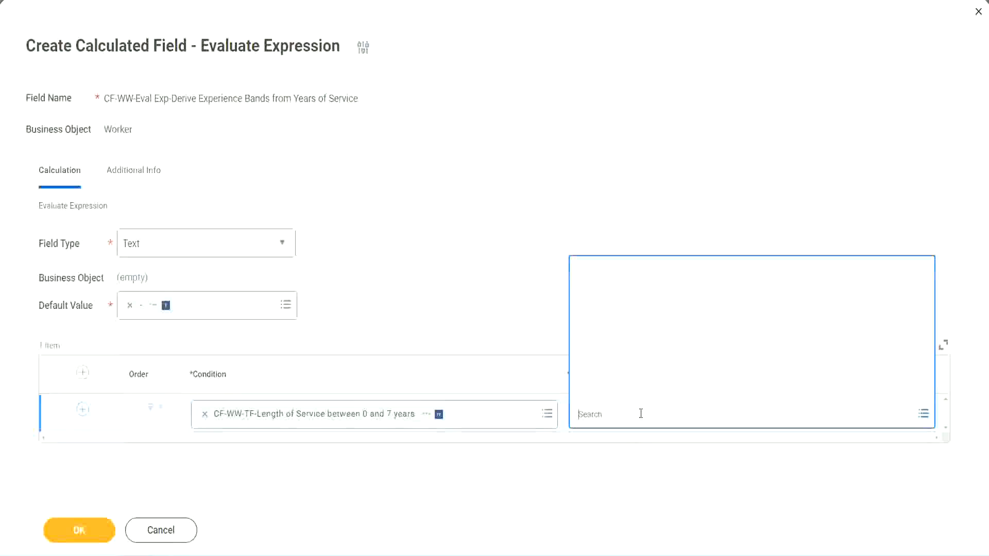
pyautogui.click(634, 390)
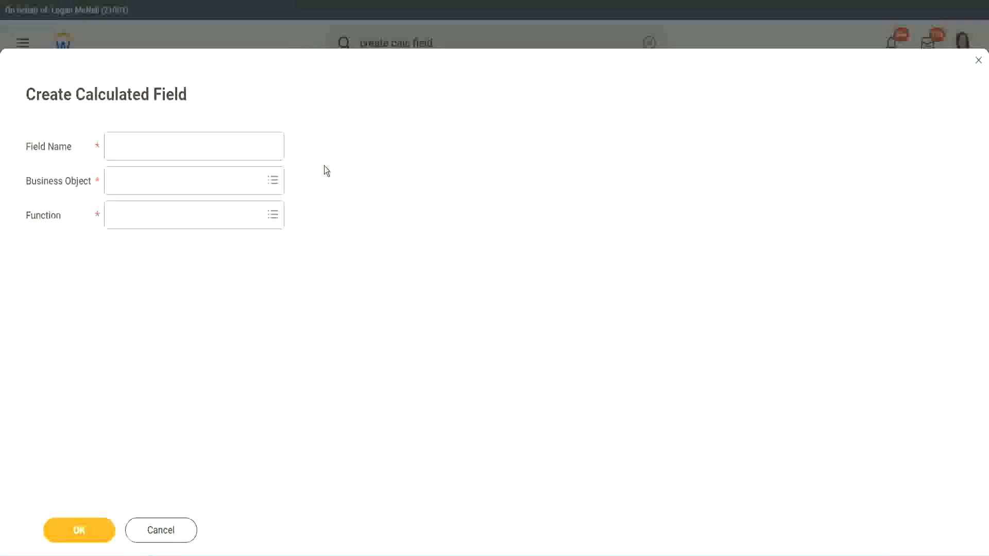
pyautogui.click(121, 146)
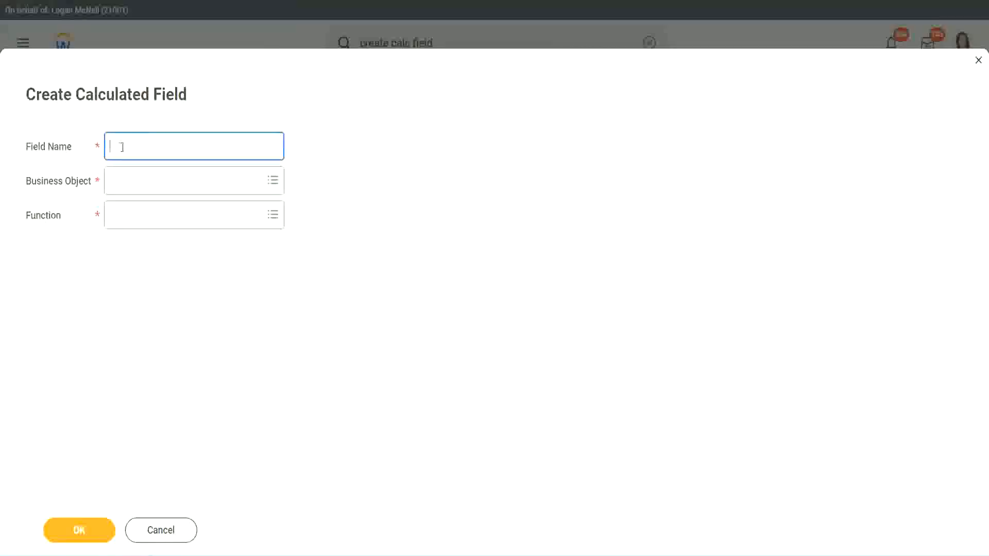
pyautogui.write('CFTC-Amateur')
pyautogui.click(124, 146)
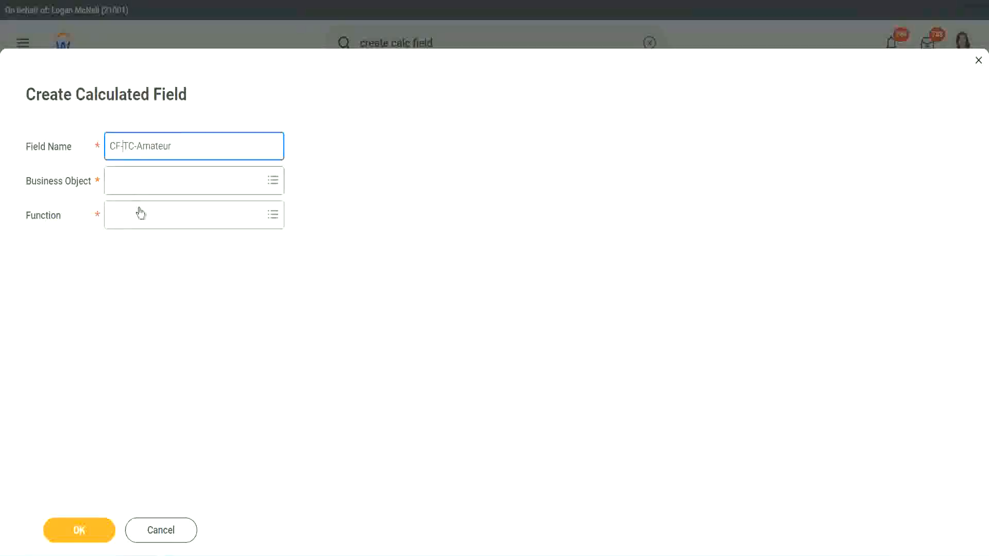
pyautogui.write('WW-')
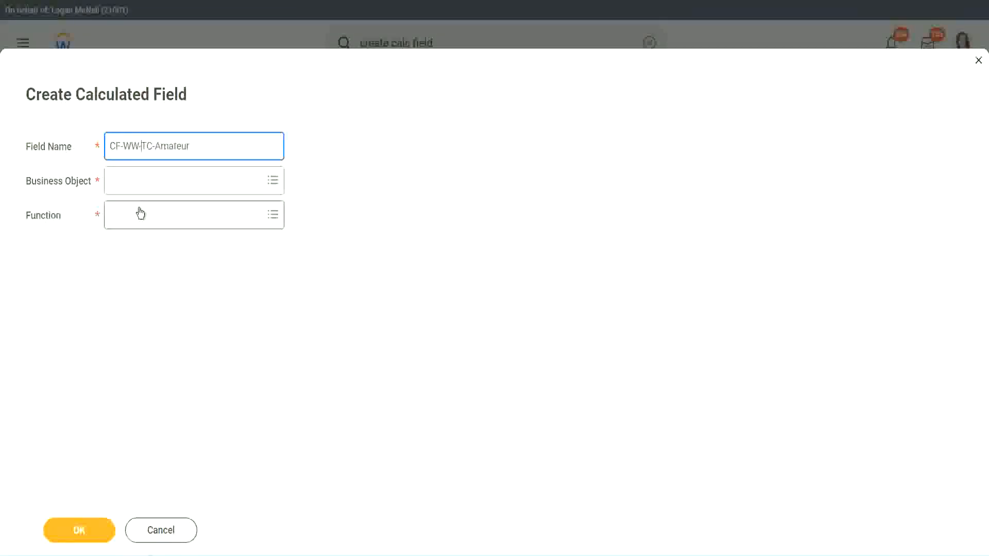
# Set the new calculated field's business object to Global
pyautogui.click(139, 181)
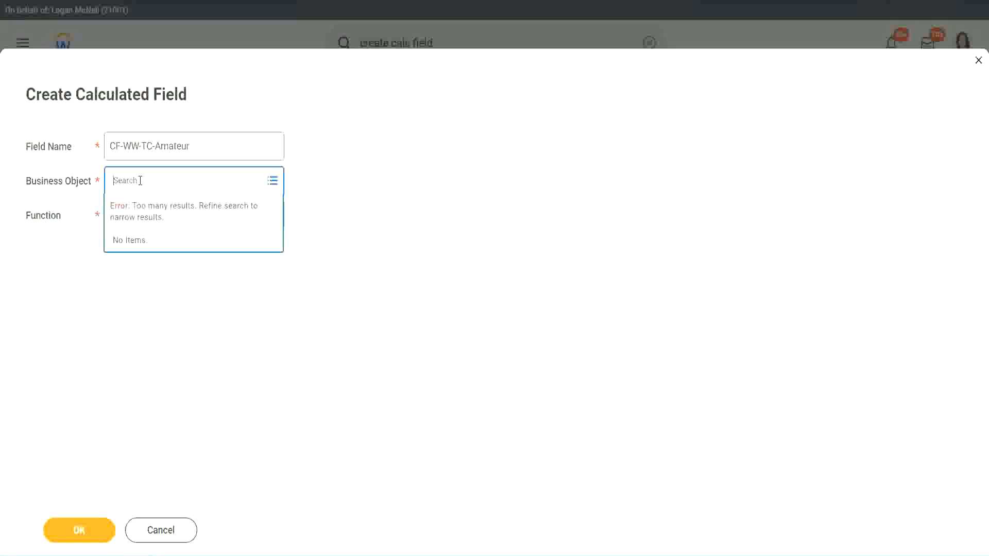
pyautogui.write('worker')
pyautogui.press('BackSpace')
pyautogui.press('BackSpace')
pyautogui.press('BackSpace')
pyautogui.press('BackSpace')
pyautogui.press('BackSpace')
pyautogui.press('BackSpace')
pyautogui.write('global')
pyautogui.press('Return')
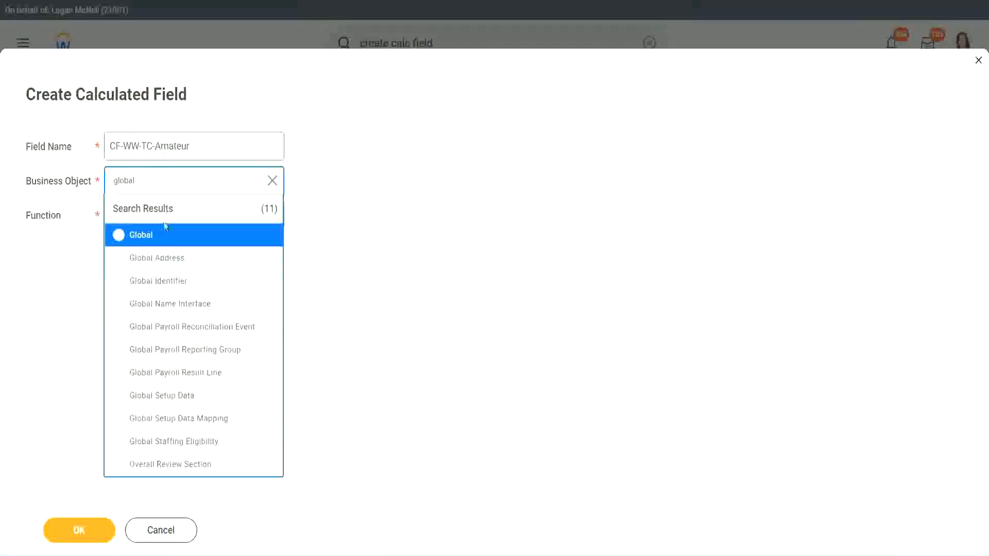
pyautogui.click(154, 236)
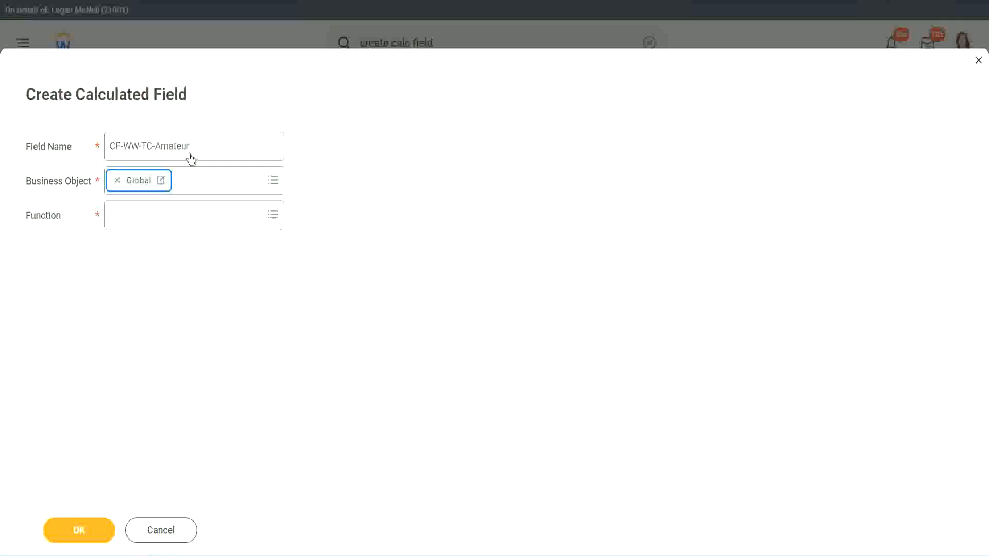
pyautogui.tripleClick(256, 139)
pyautogui.click(167, 145)
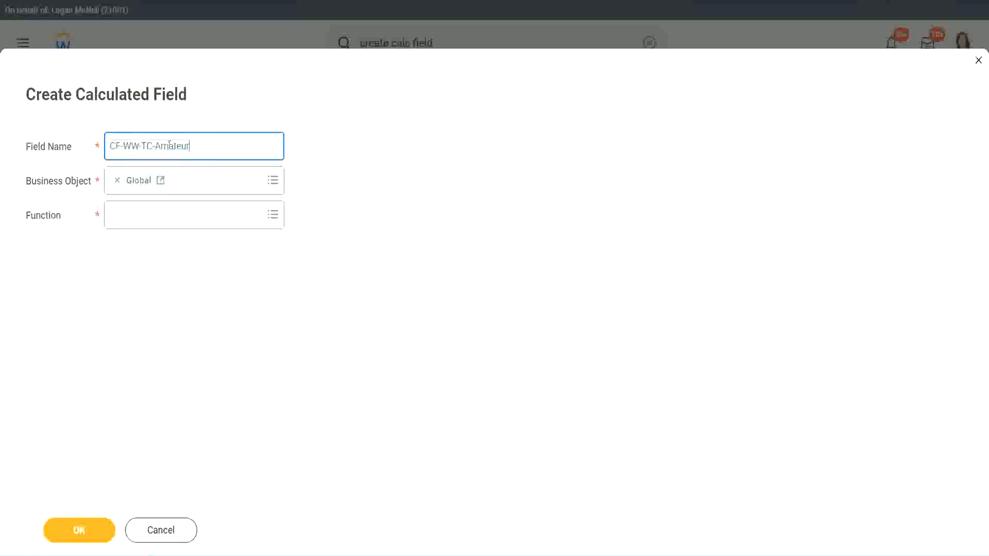
pyautogui.doubleClick(167, 145)
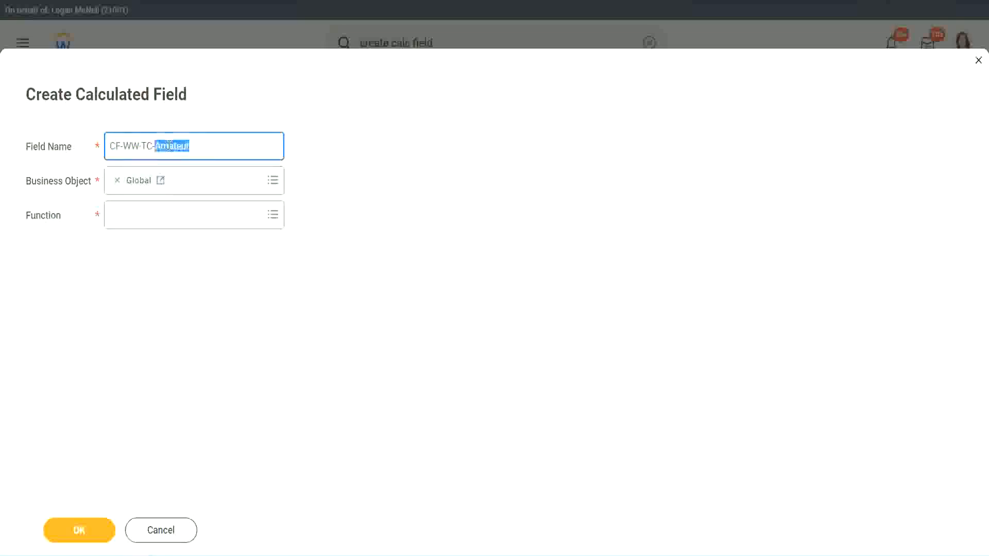
pyautogui.click(204, 144)
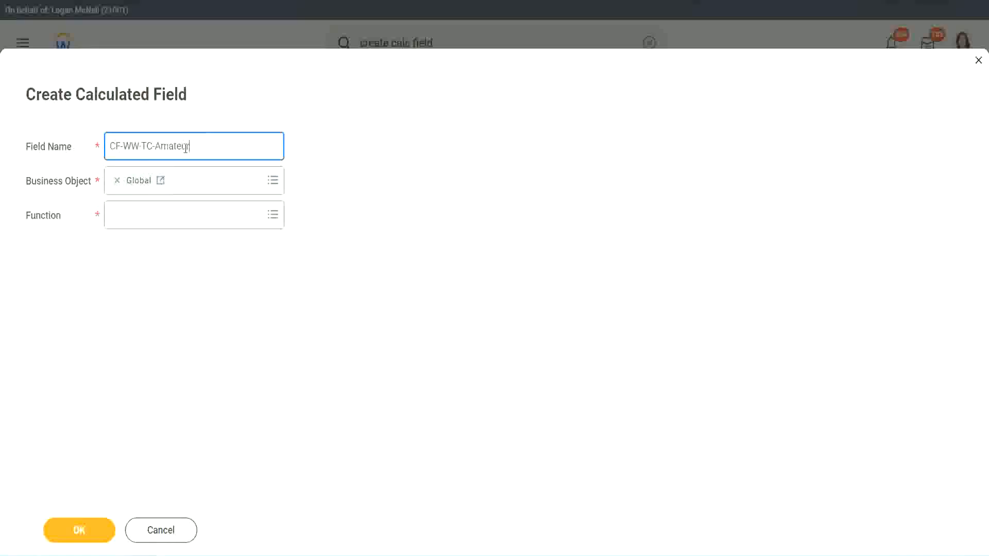
pyautogui.doubleClick(186, 148)
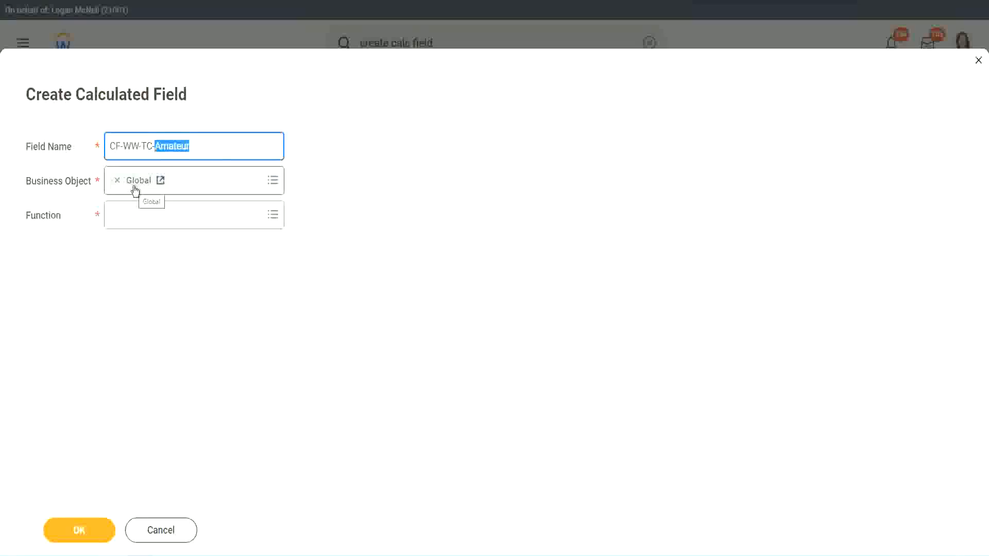
# Choose Text Constant as the new field's function and continue to its calculation definition
pyautogui.click(139, 219)
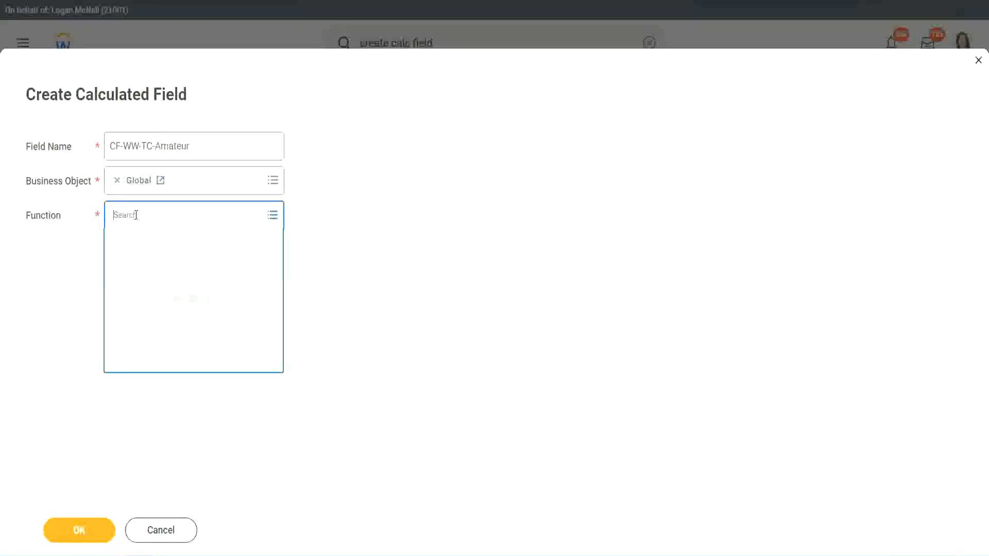
pyautogui.write('text const')
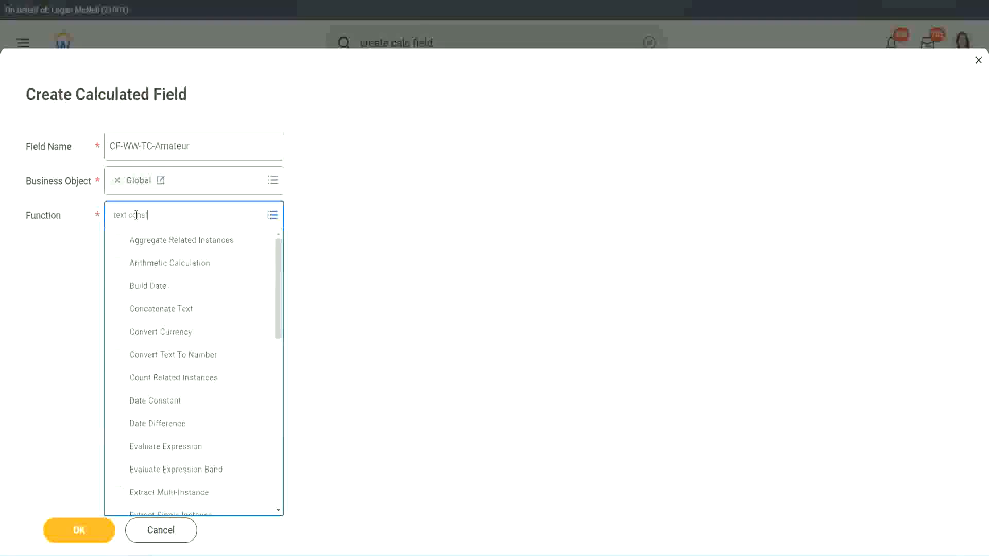
pyautogui.press('Return')
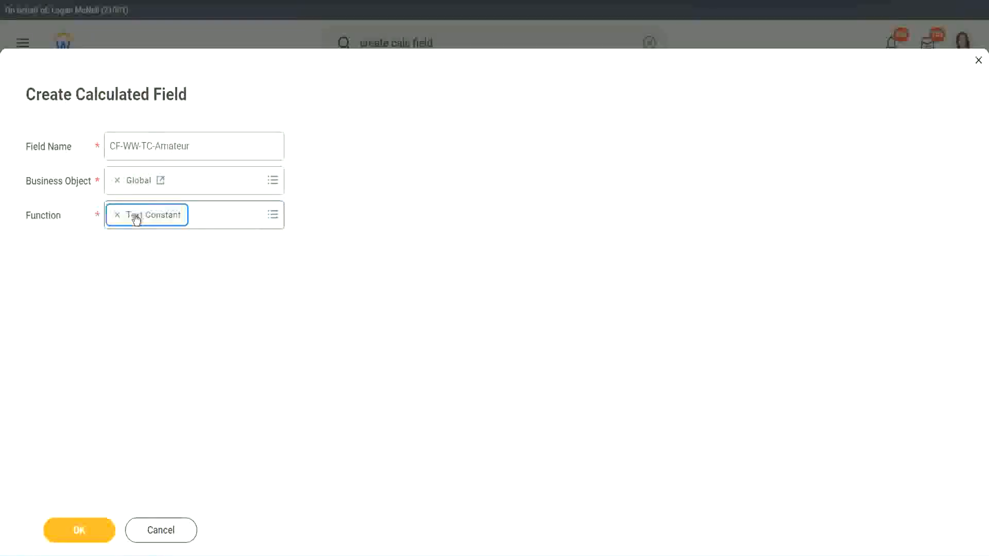
pyautogui.click(82, 536)
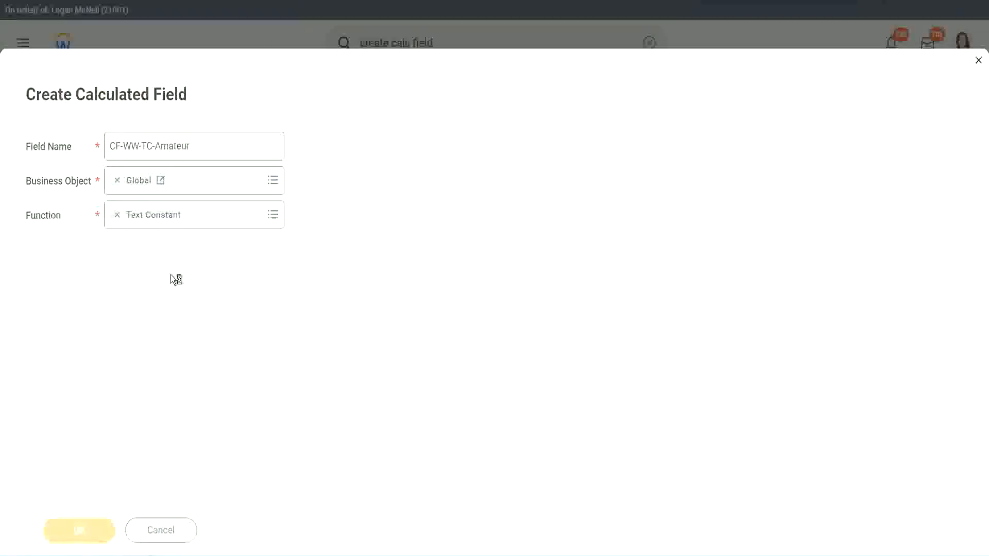
# Set the text constant's value to Amateur and save the field as the return value
pyautogui.click(164, 292)
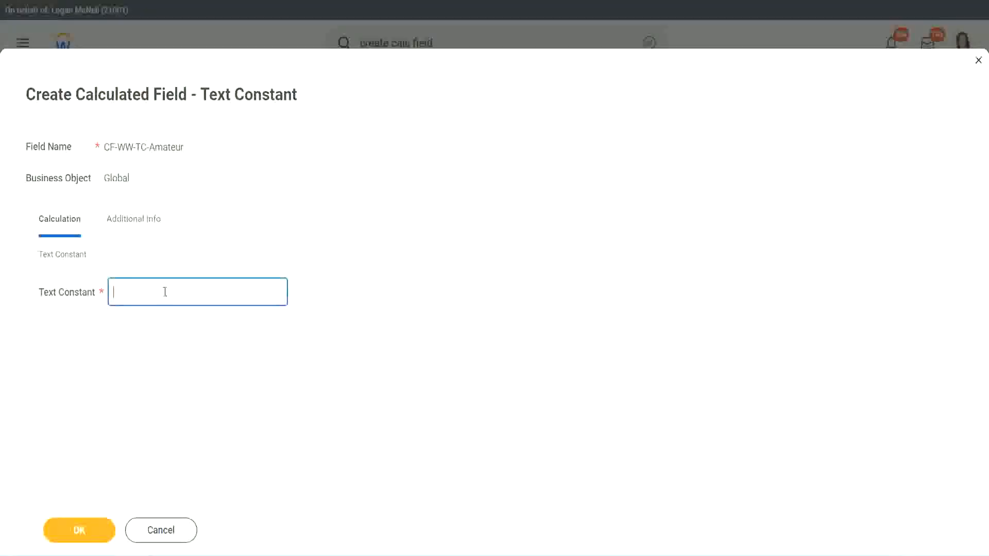
pyautogui.write('Amateur')
pyautogui.click(80, 531)
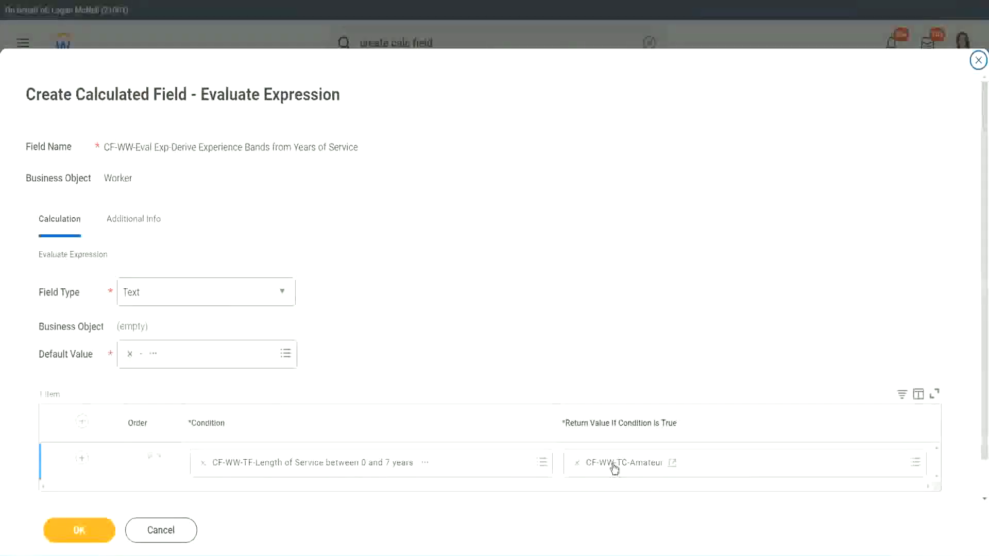
# Copy the name of the first row's return value and add two empty rows below that condition
pyautogui.rightClick(614, 467)
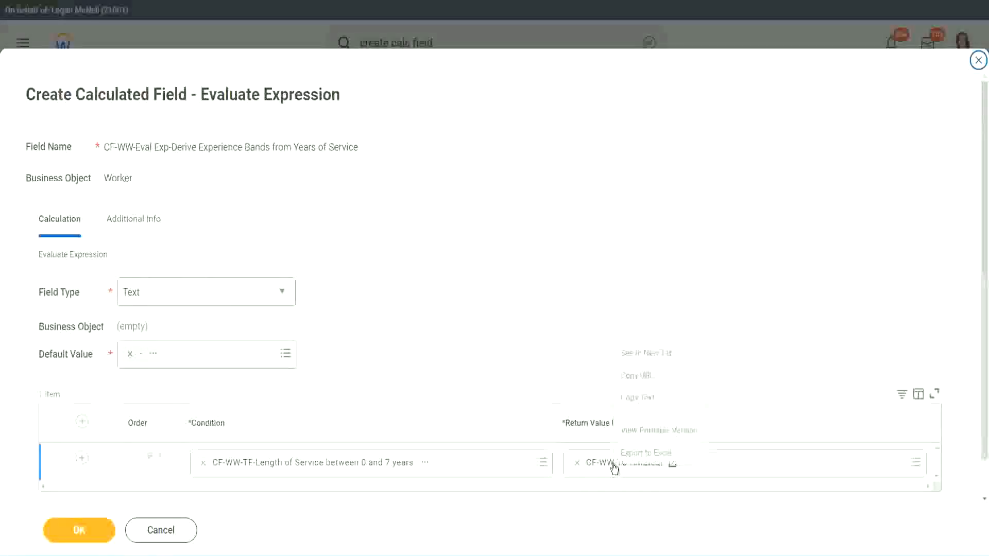
pyautogui.click(648, 398)
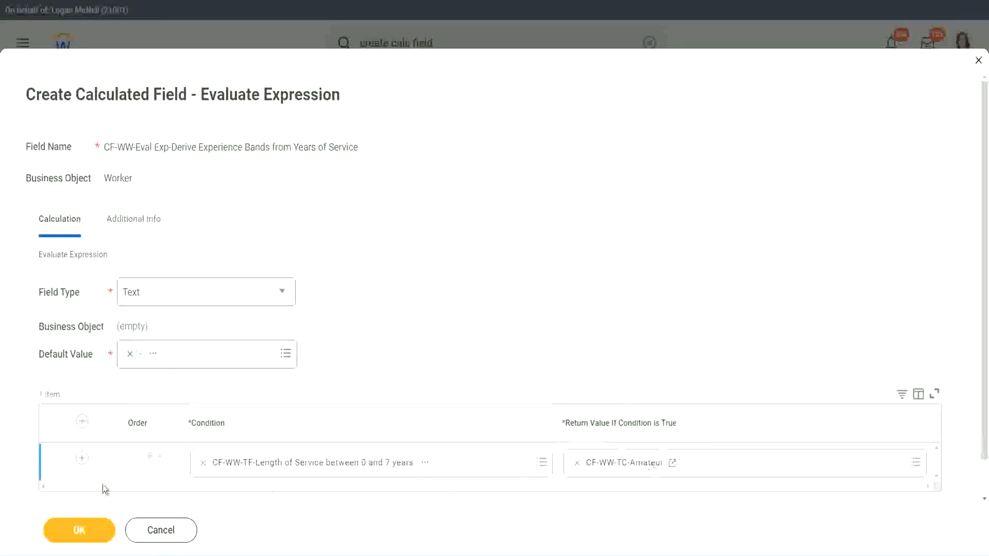
pyautogui.click(67, 475)
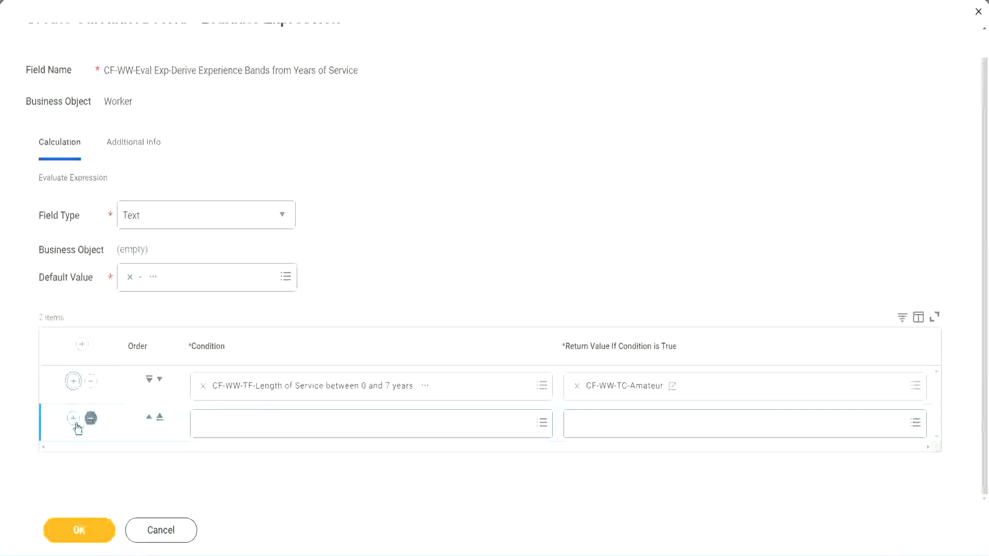
pyautogui.click(74, 423)
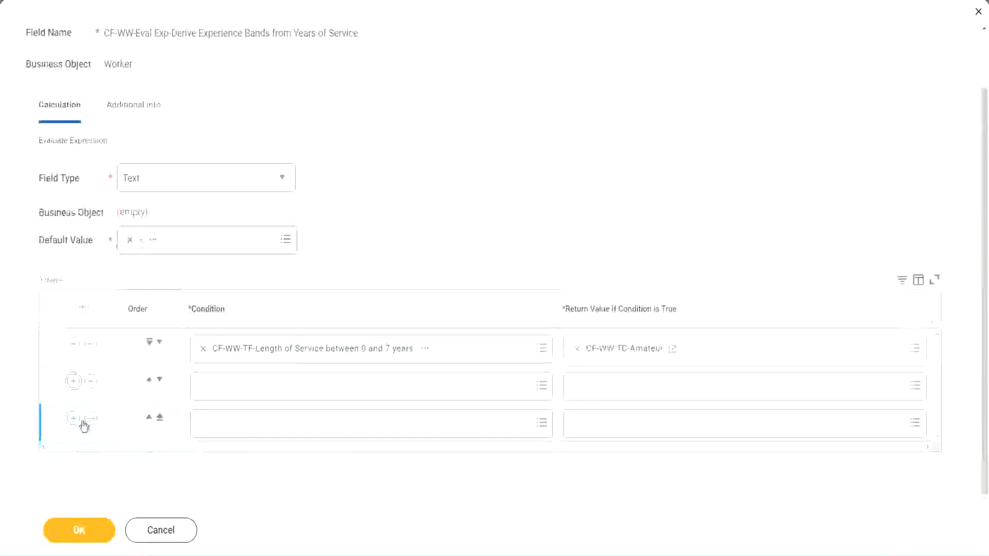
# Add a fourth condition row and set the second row's condition to CF-WW-TF-Length of Service between 8 and 15 years
pyautogui.click(74, 420)
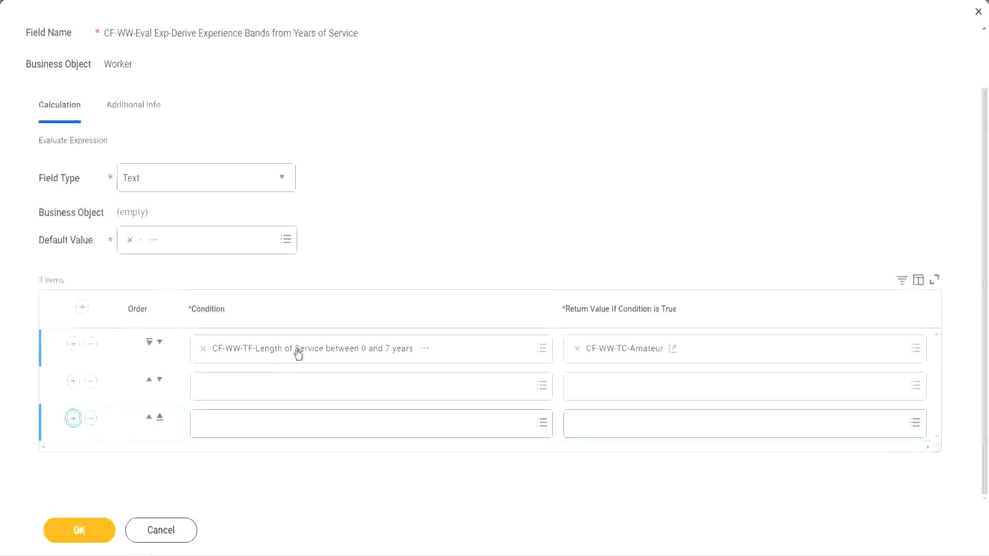
pyautogui.click(243, 386)
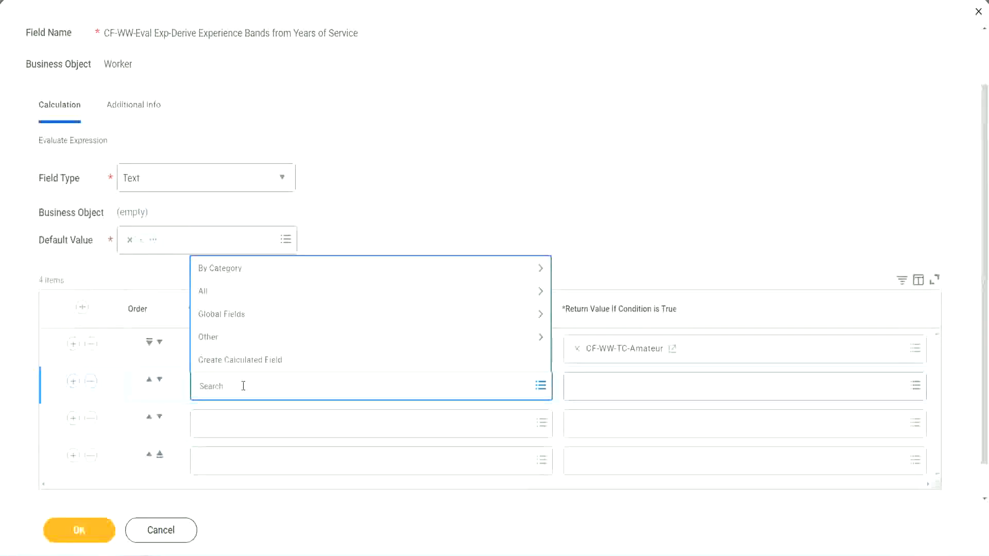
pyautogui.write('cf-ww')
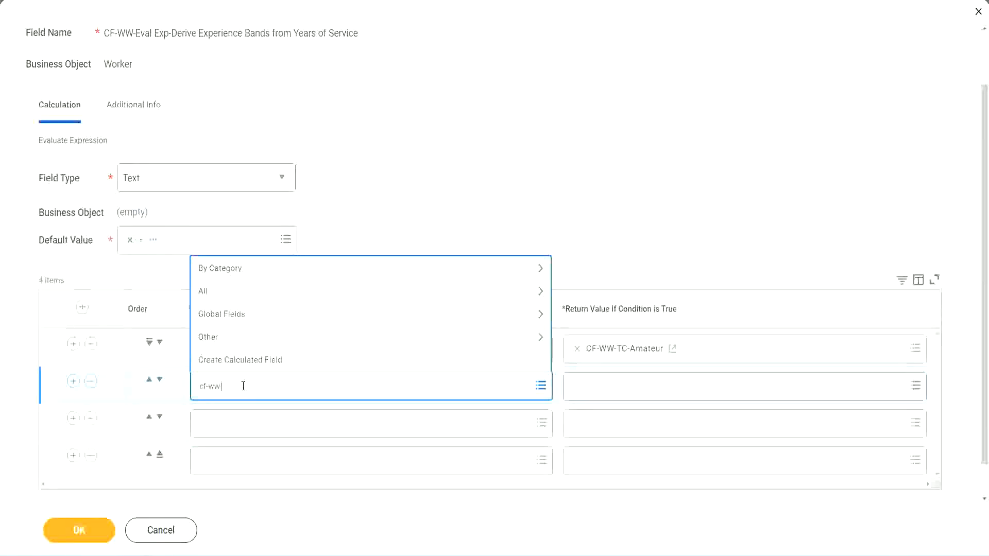
pyautogui.write('-tc')
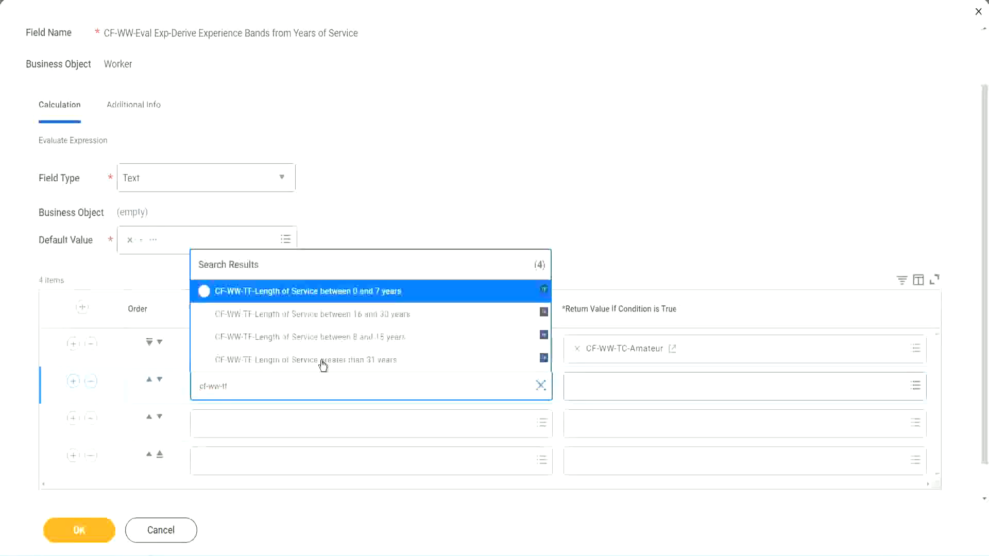
pyautogui.click(380, 339)
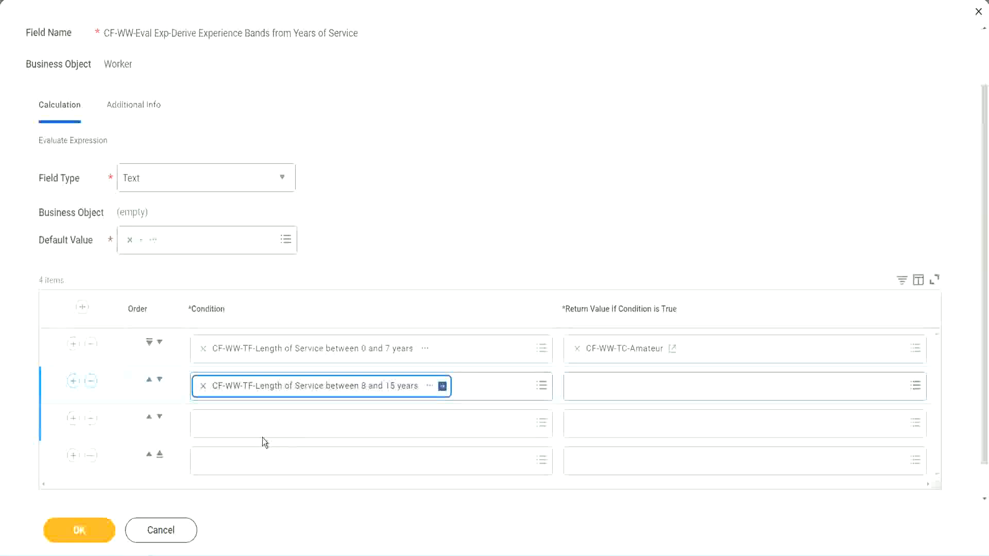
# Set the third row's condition to CF-WW-TF-Length of Service between 16 and 30 years
pyautogui.click(249, 423)
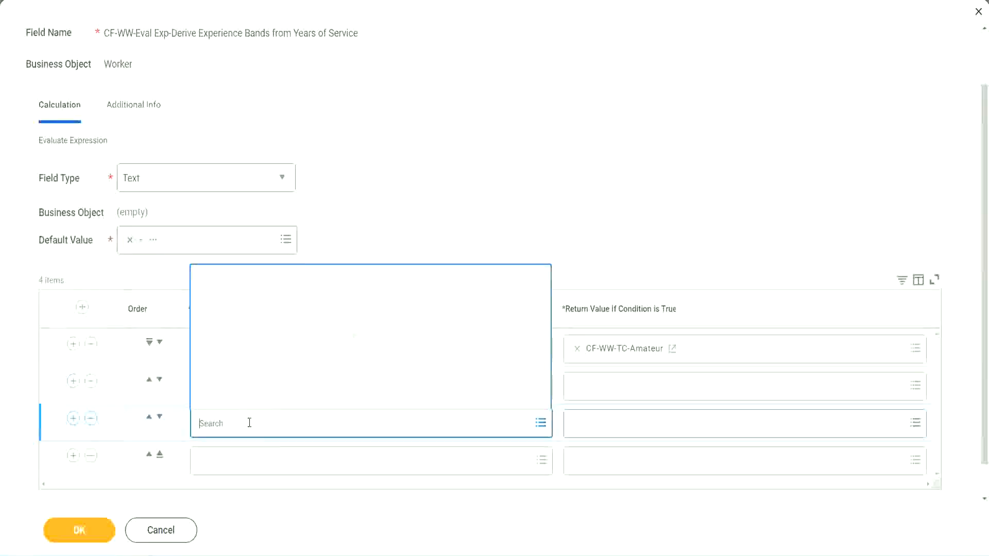
pyautogui.write('cf-ww')
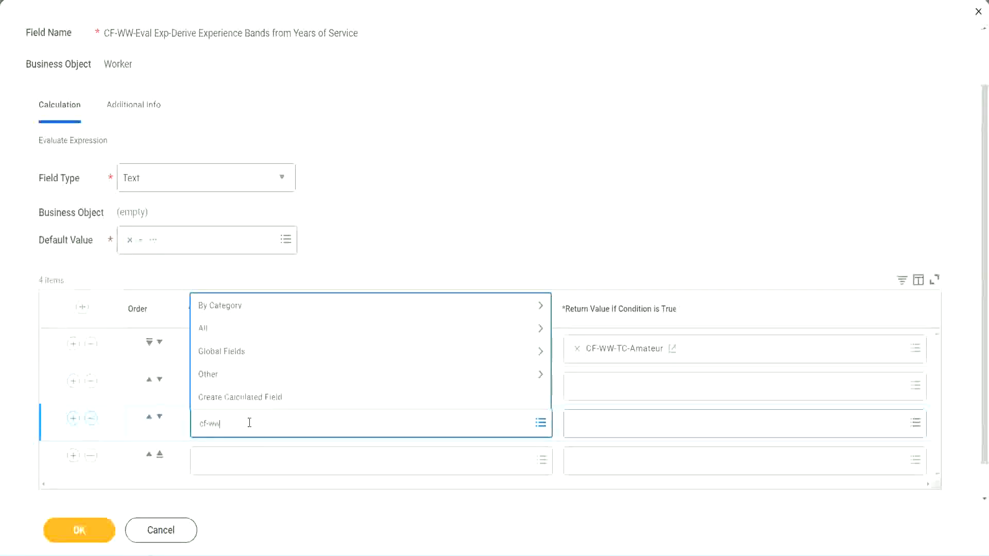
pyautogui.write('-tf')
pyautogui.press('Return')
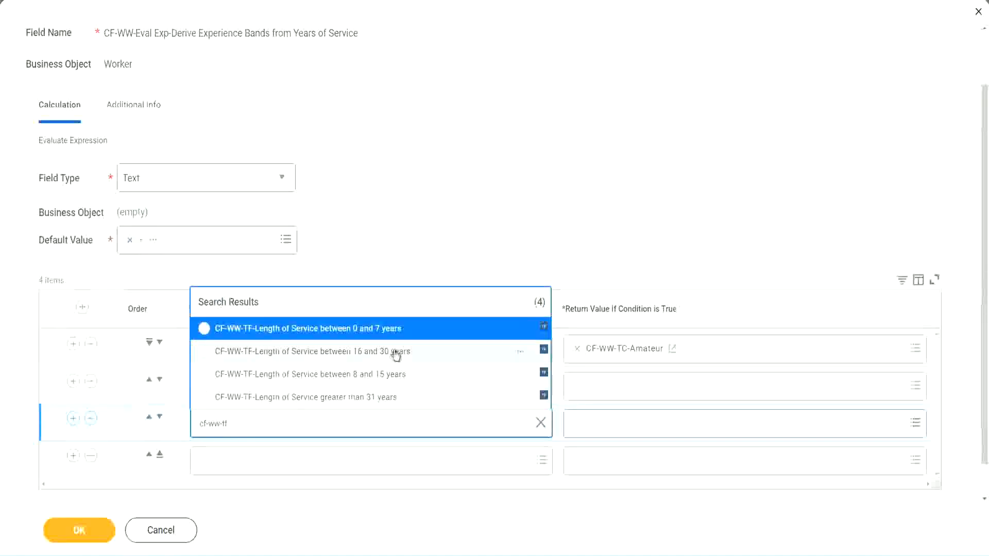
pyautogui.click(397, 355)
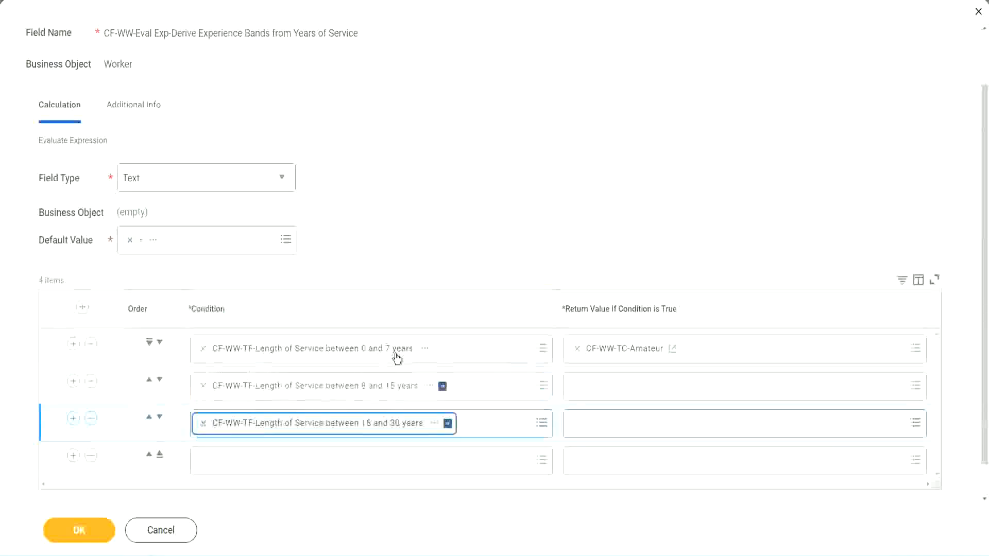
# Set the fourth row's condition to CF-WW-TF-Length of Service greater than 31 years
pyautogui.click(234, 468)
pyautogui.write('c')
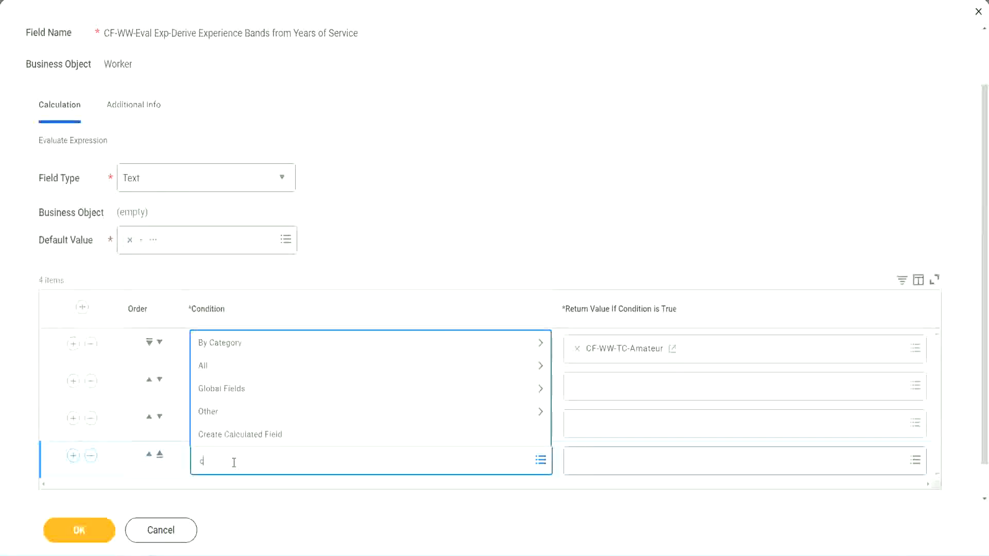
pyautogui.write('f-ww')
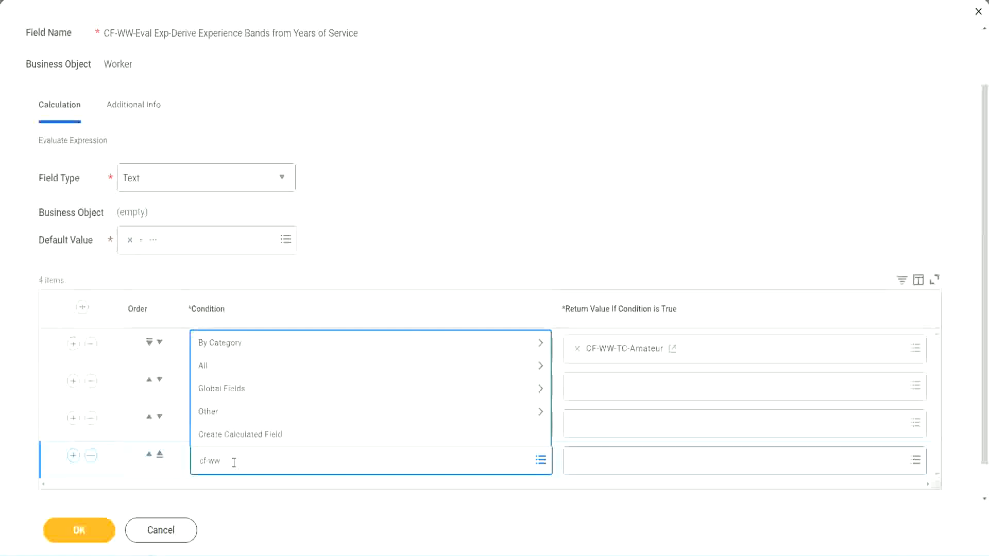
pyautogui.write(' tf 31')
pyautogui.press('Return')
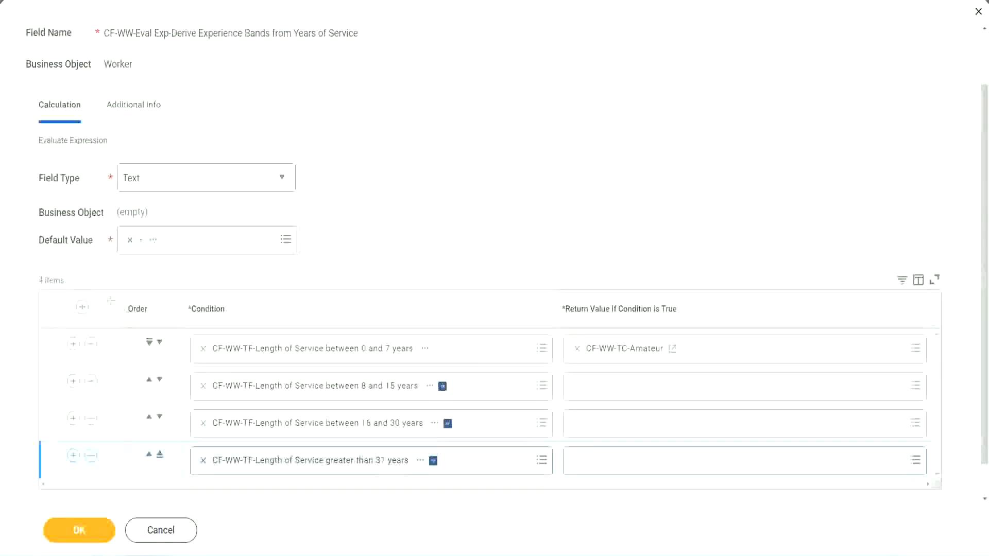
# Move the 8 to 15 years condition above the 0 to 7 years condition and restore the original order
pyautogui.moveTo(110, 301); pyautogui.dragTo(110, 407)
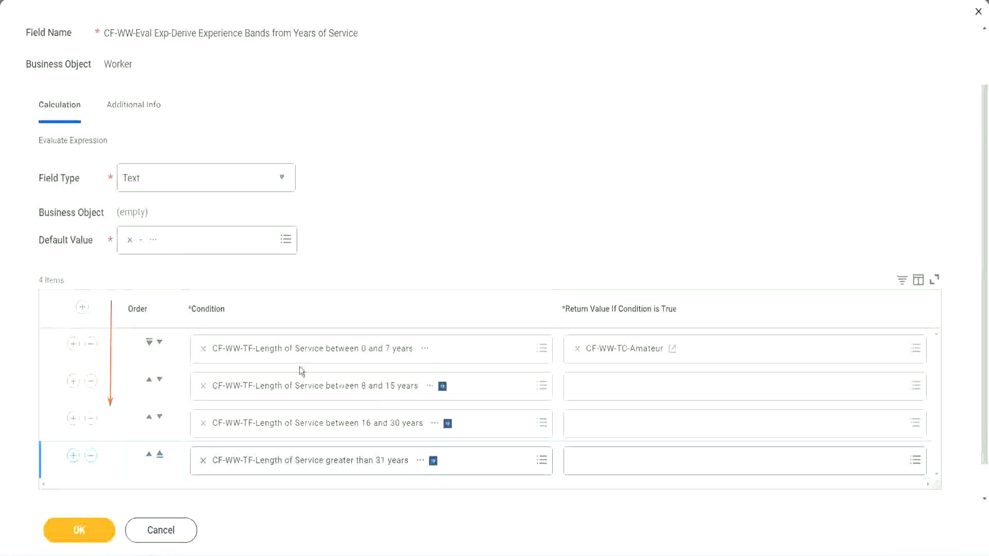
pyautogui.click(149, 380)
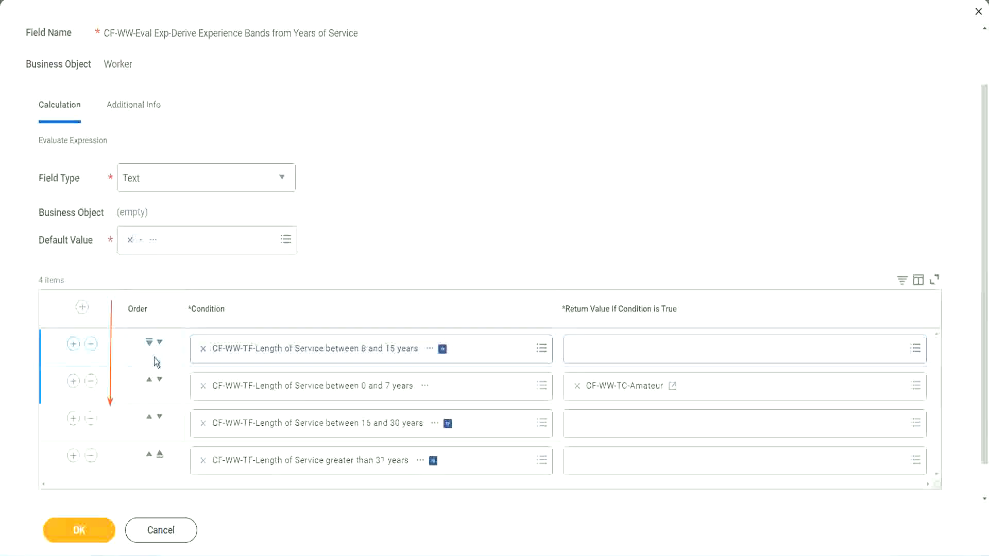
pyautogui.click(160, 343)
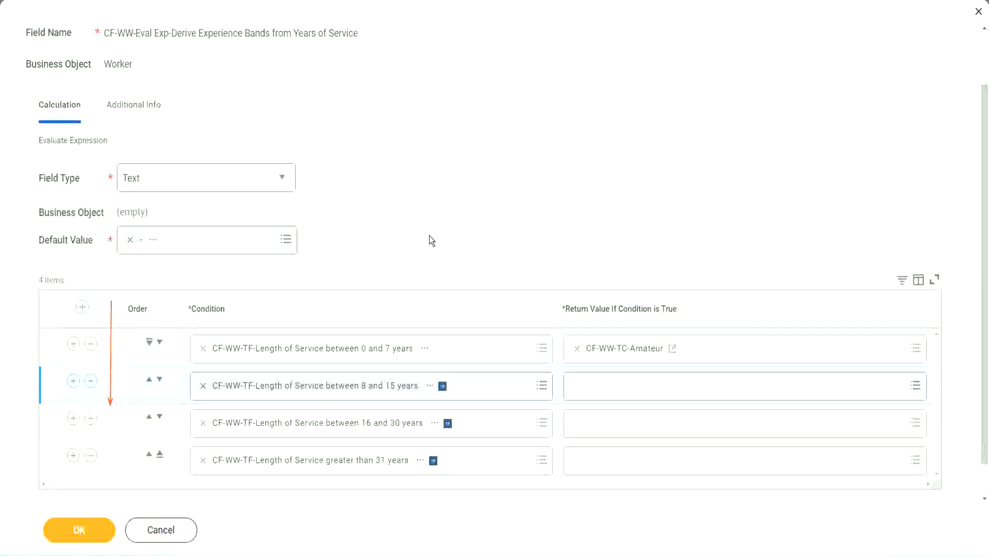
pyautogui.click(148, 384)
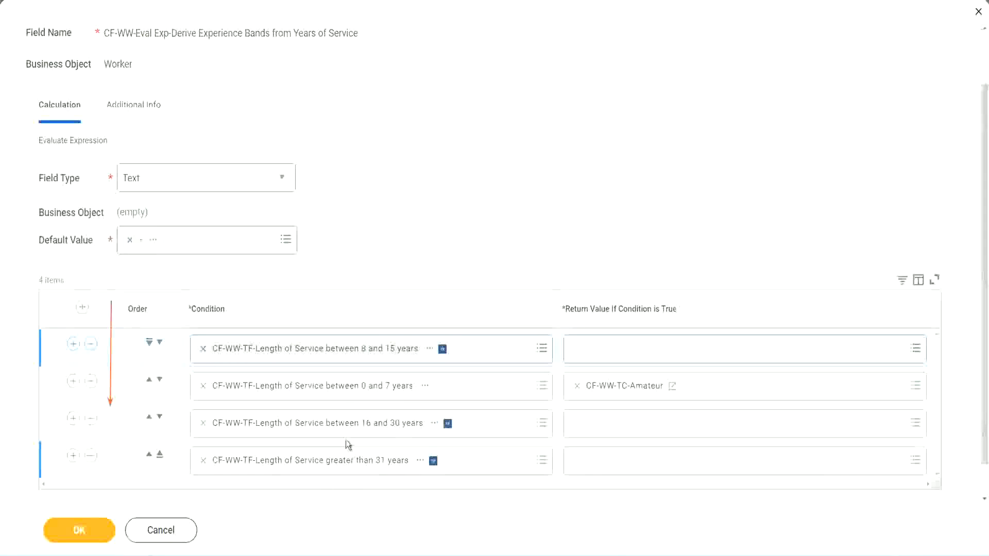
pyautogui.rightClick(626, 394)
pyautogui.click(589, 447)
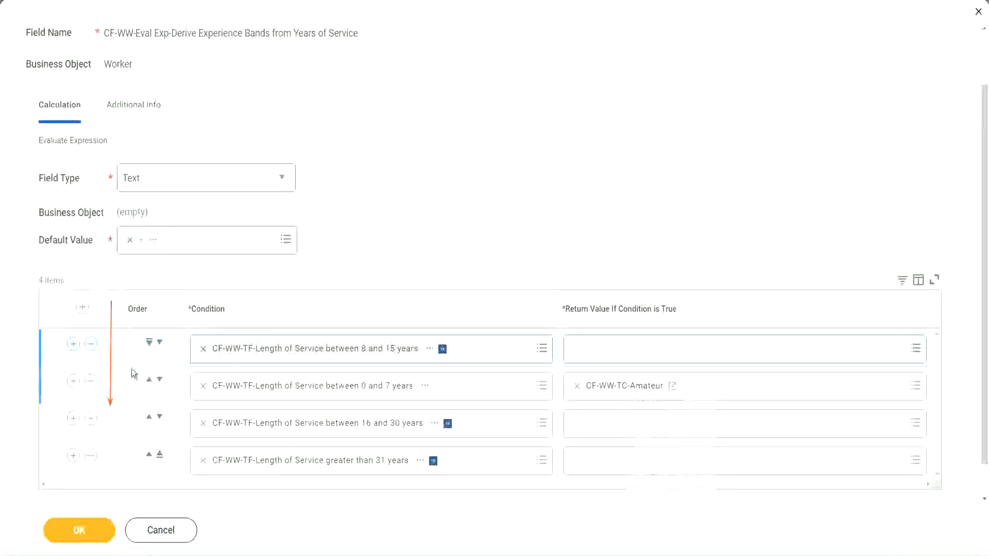
pyautogui.click(159, 343)
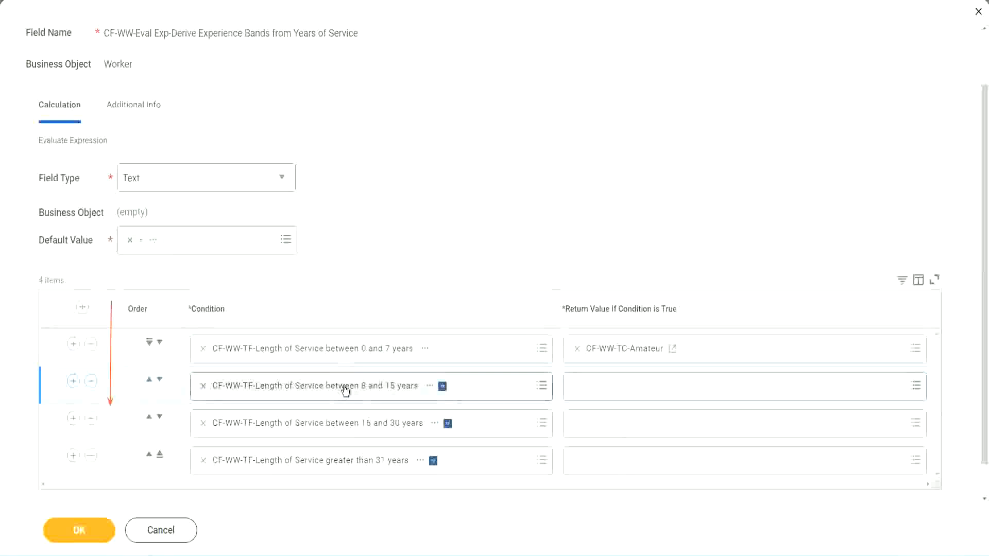
# Create calculated field CF-WW-TC-Experienced for the 8 to 15 years row's return value, with business object Global and function Text Constant
pyautogui.click(578, 388)
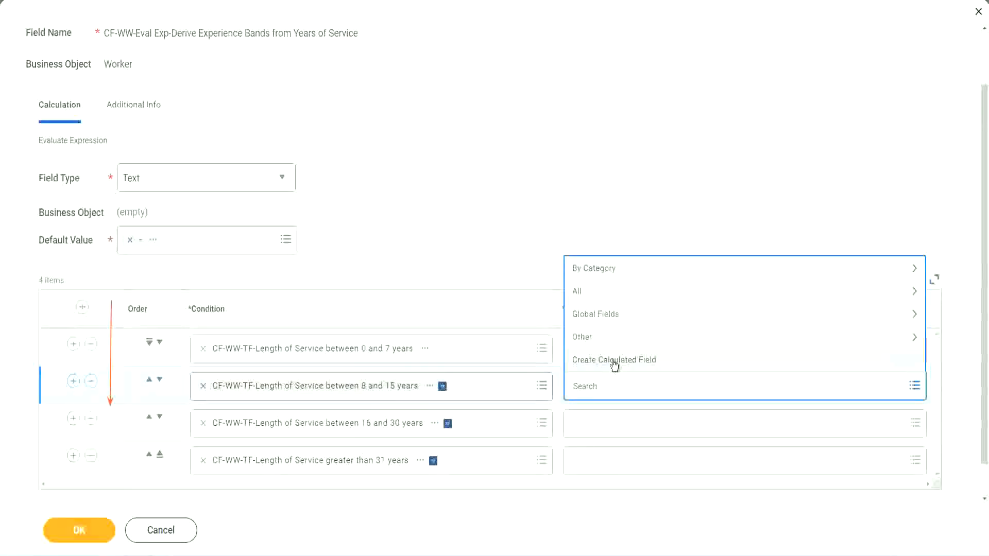
pyautogui.click(614, 362)
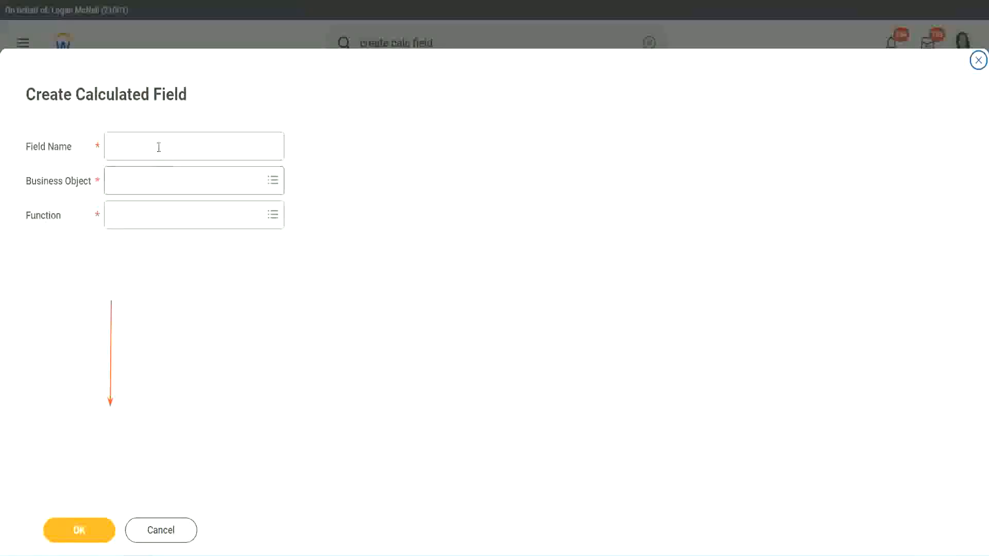
pyautogui.click(157, 146)
pyautogui.hotkey('ctrl', 'v')
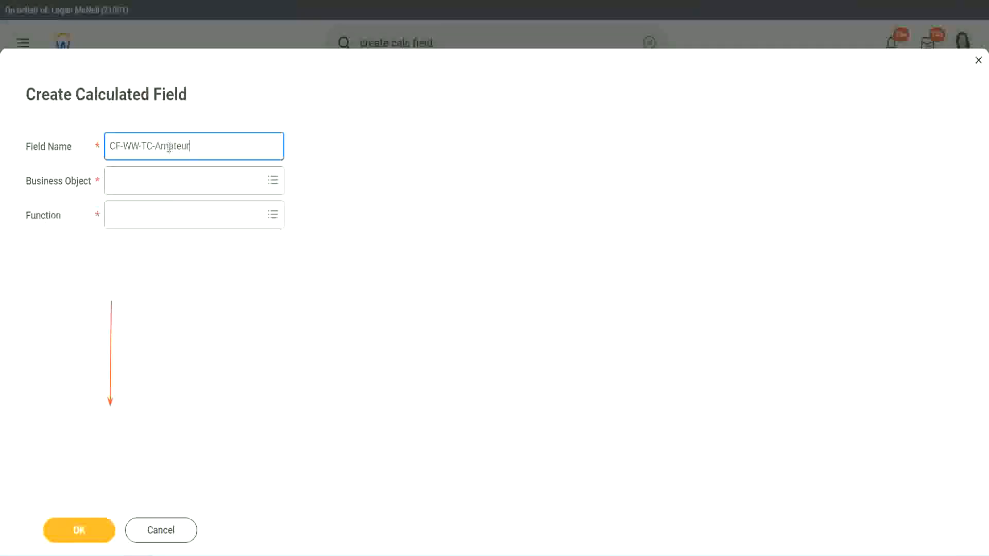
pyautogui.doubleClick(169, 146)
pyautogui.write('Experienced')
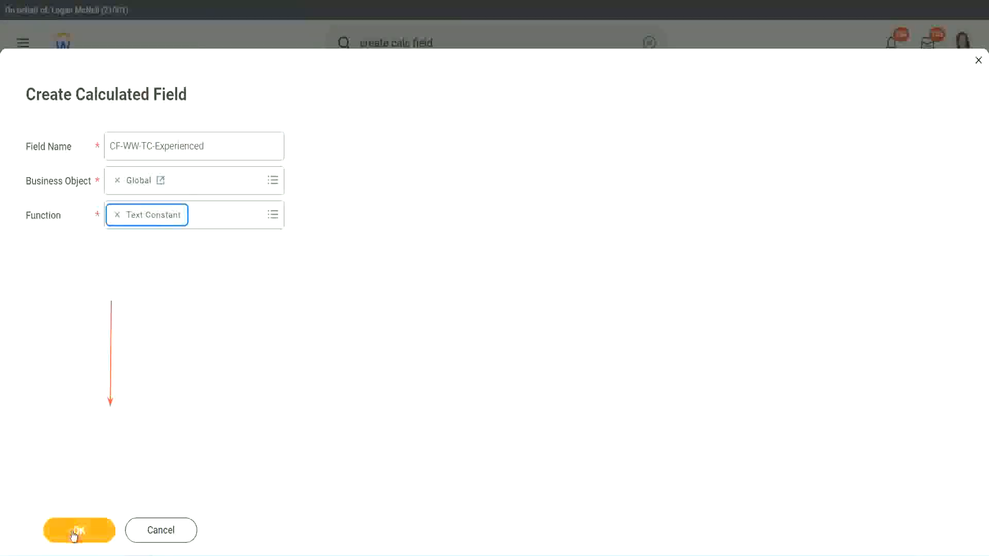
pyautogui.click(76, 534)
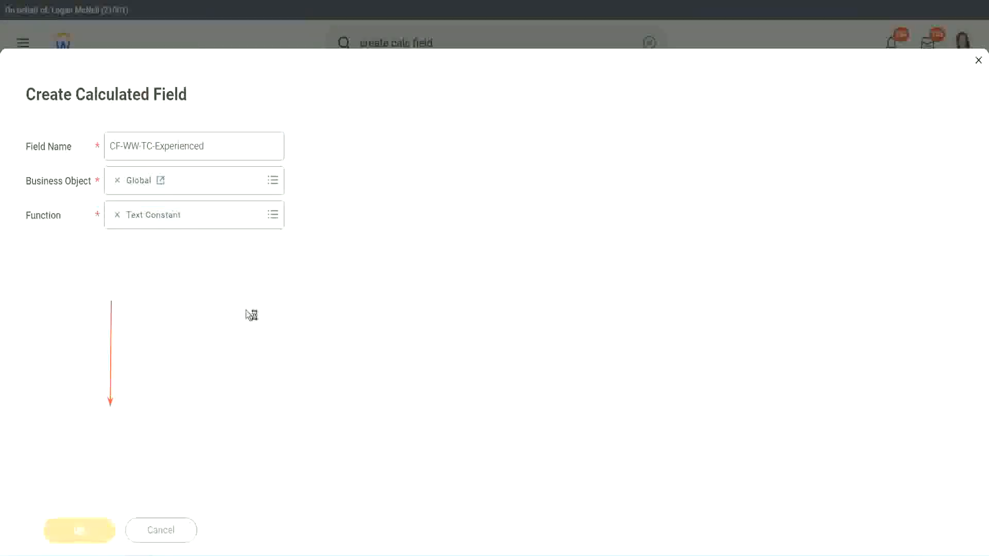
# Set the text constant's value to Experienced and save the field as the return value
pyautogui.click(152, 291)
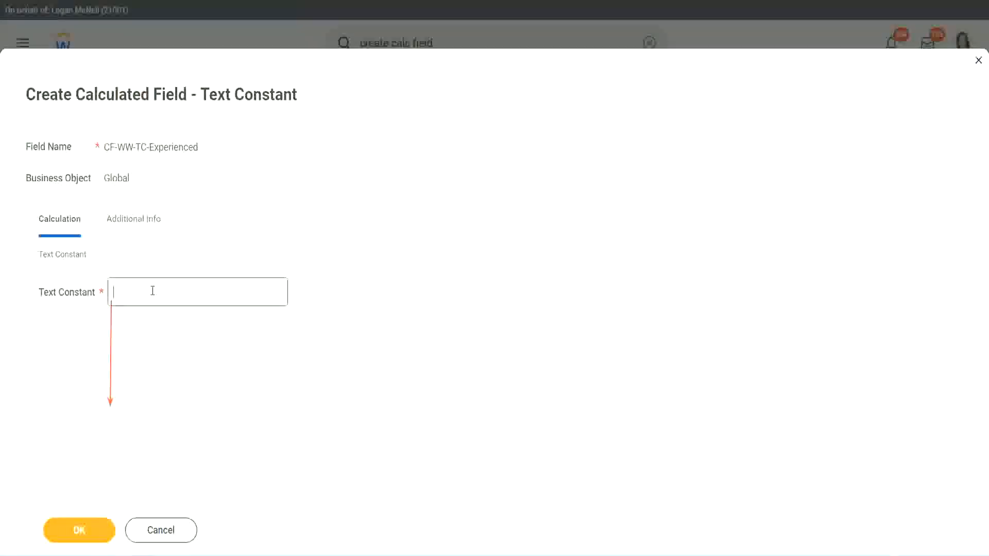
pyautogui.write('Experienc')
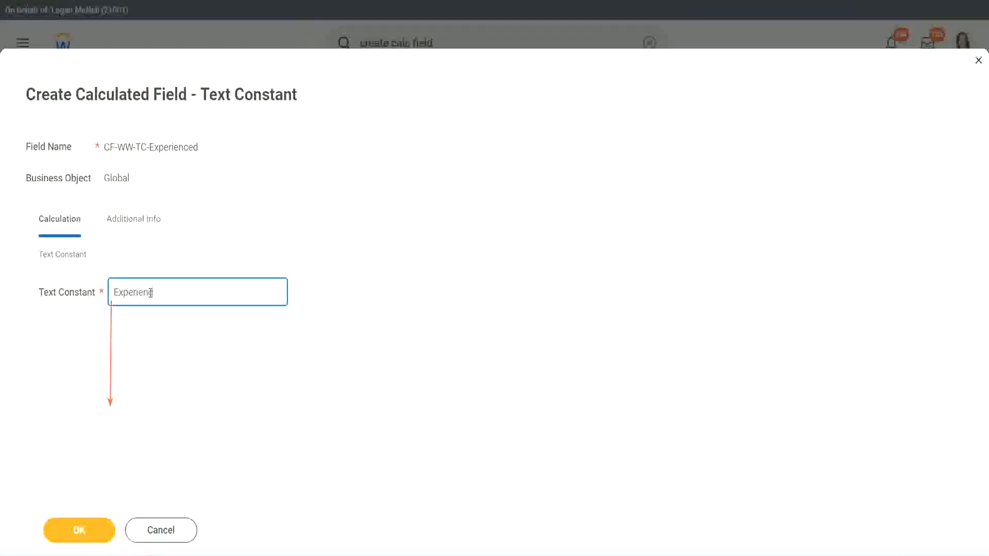
pyautogui.write('ed')
pyautogui.click(82, 530)
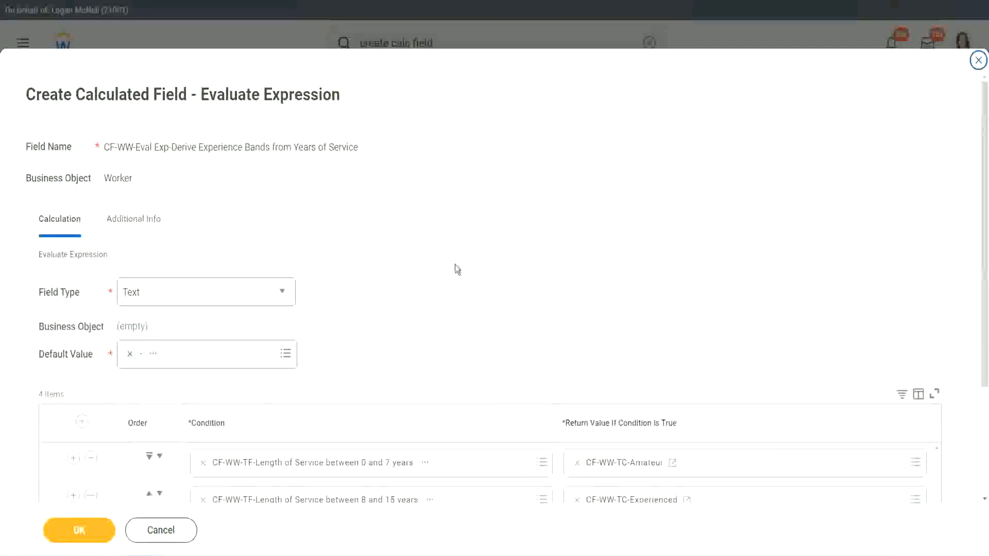
# Start a new calculated field for the 16 to 30 years row's return value and enter the copied name CF-WW-TC-Amateur
pyautogui.scroll(-2, 456, 265)
pyautogui.scroll(-1, 456, 269)
pyautogui.click(615, 389)
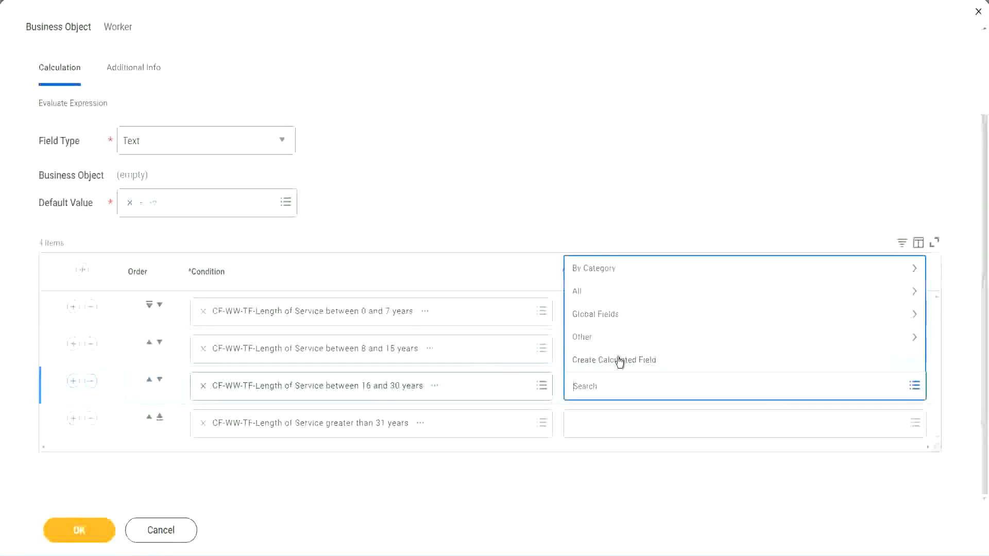
pyautogui.click(621, 361)
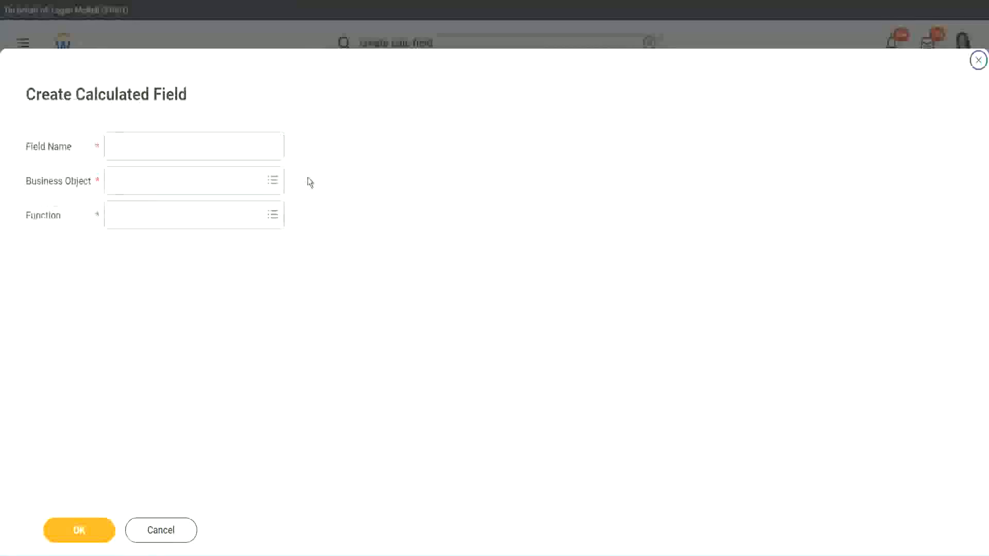
pyautogui.click(209, 146)
pyautogui.write('CF WW TC Amount')
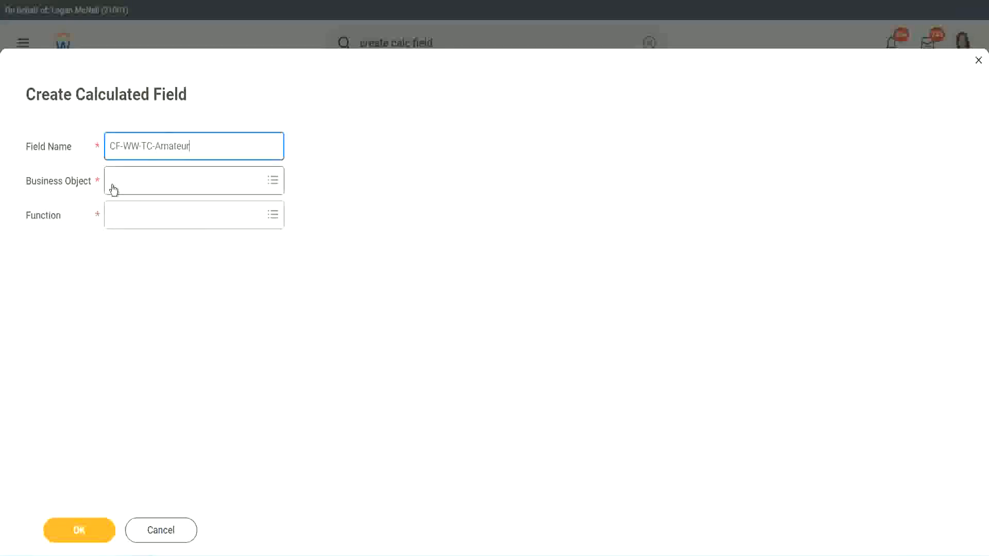
# Set the business object of the 16 to 30 years row's new calculated field to Global
pyautogui.click(113, 181)
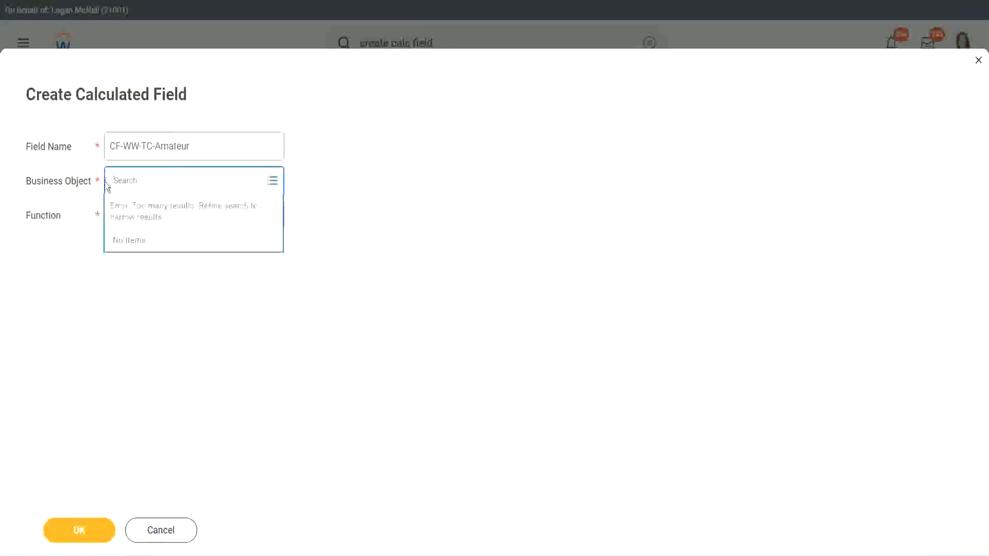
pyautogui.write('global')
pyautogui.press('Return')
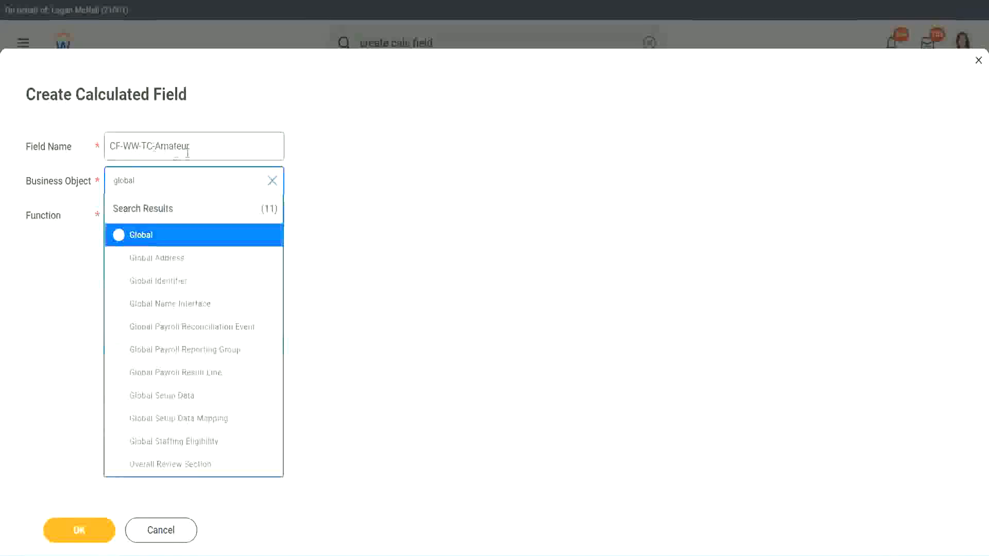
pyautogui.click(140, 236)
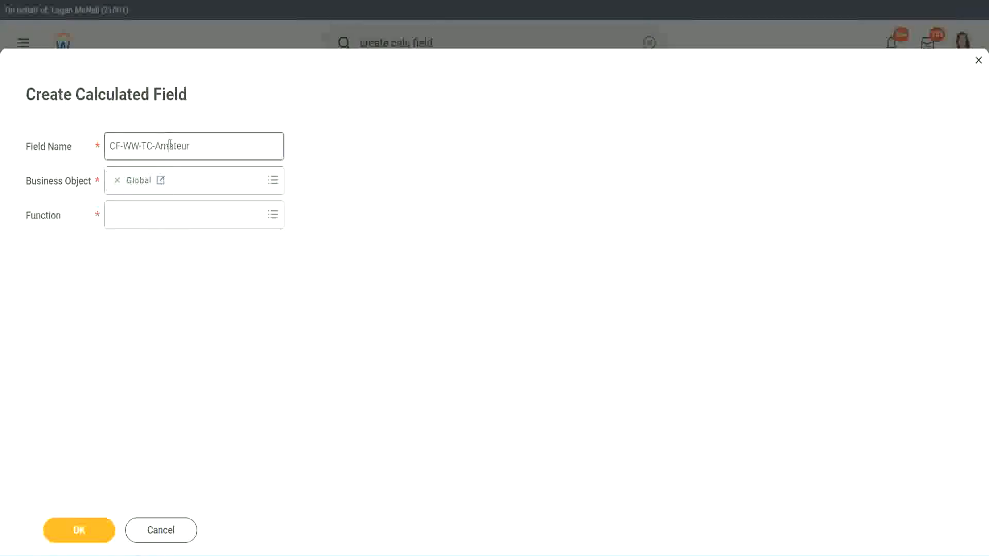
# Change the new field's name to CF-WW-TC-Senior and choose Text Constant as its function
pyautogui.doubleClick(181, 145)
pyautogui.write('Senior')
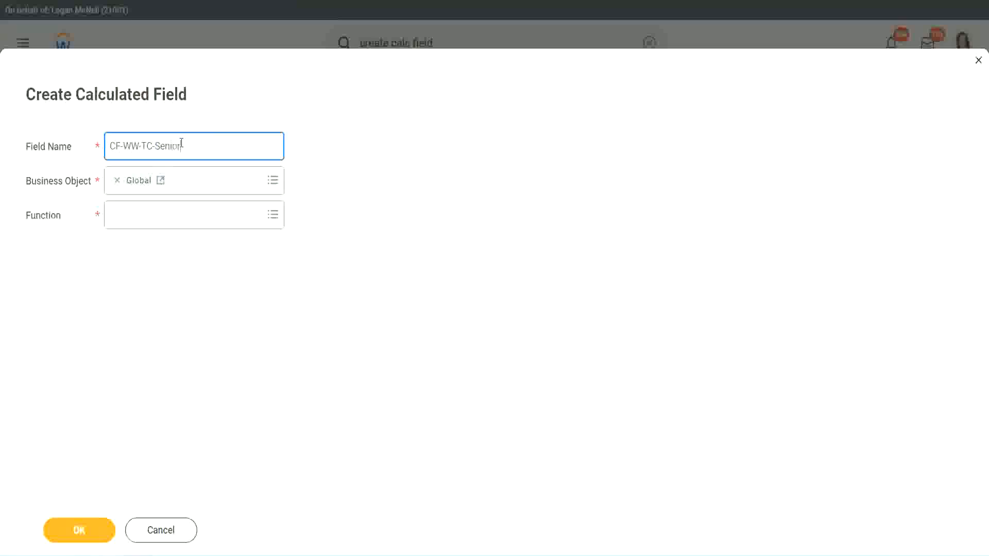
pyautogui.click(158, 224)
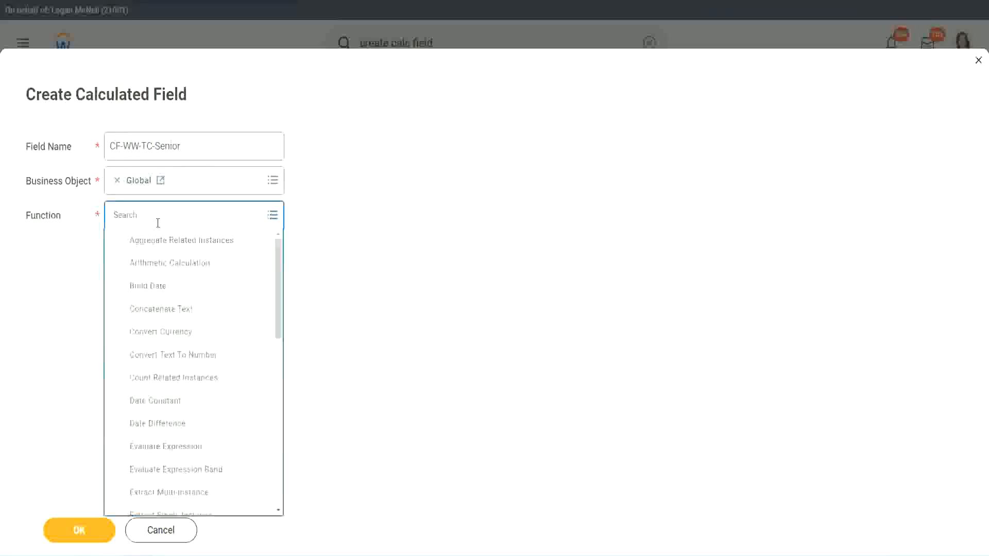
pyautogui.write('tc')
pyautogui.press('Return')
pyautogui.click(155, 265)
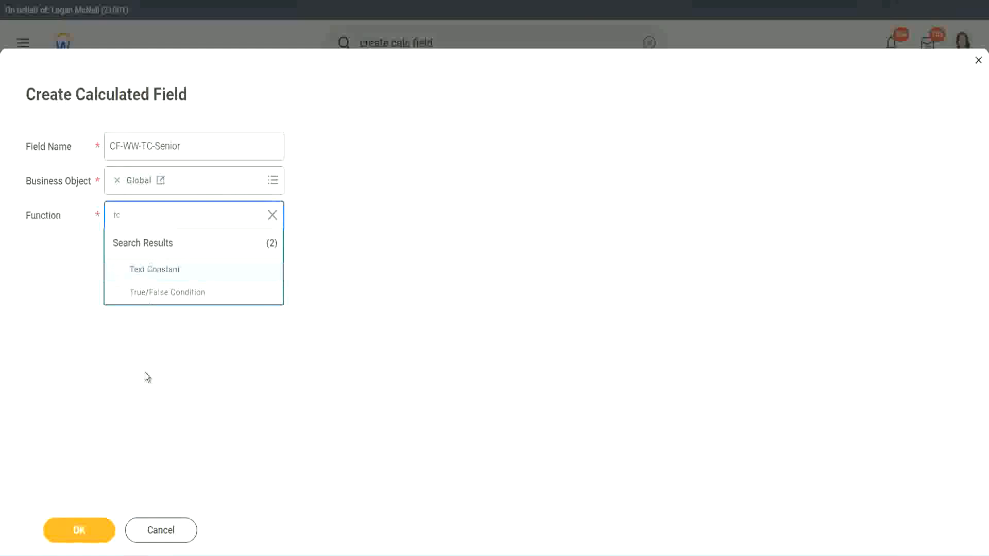
# Set the CF-WW-TC-Senior text constant's value to Senior and save the field as the 16 to 30 years row's return value
pyautogui.click(93, 537)
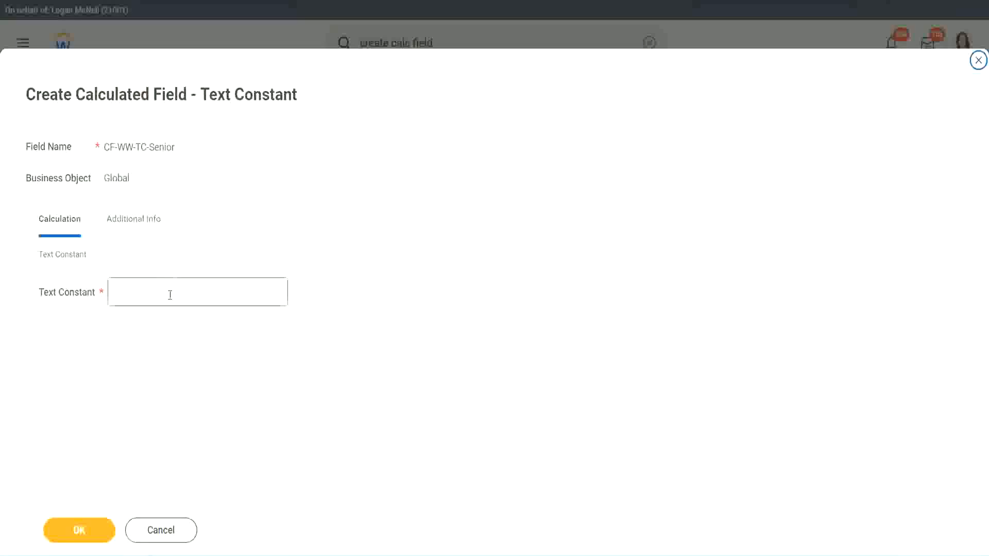
pyautogui.click(166, 290)
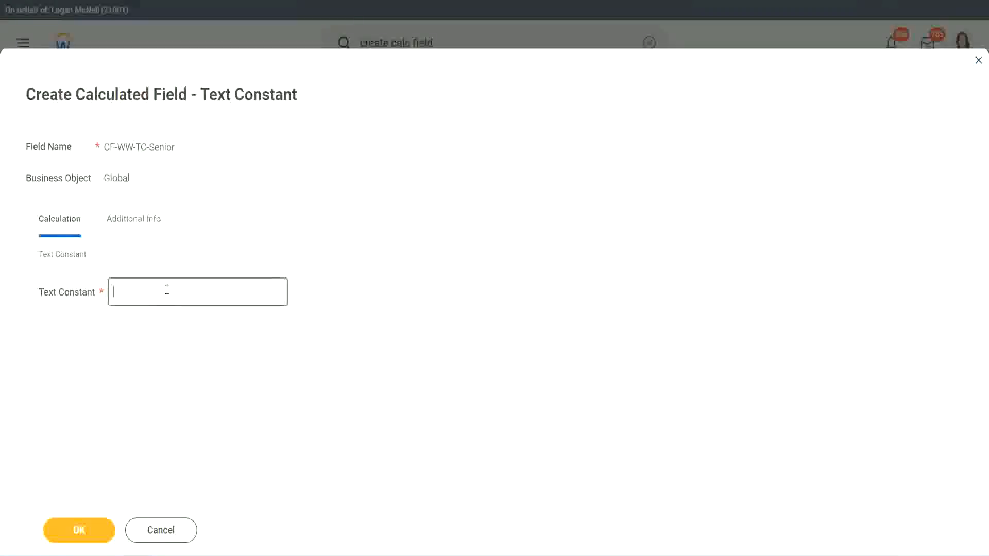
pyautogui.write('Senior')
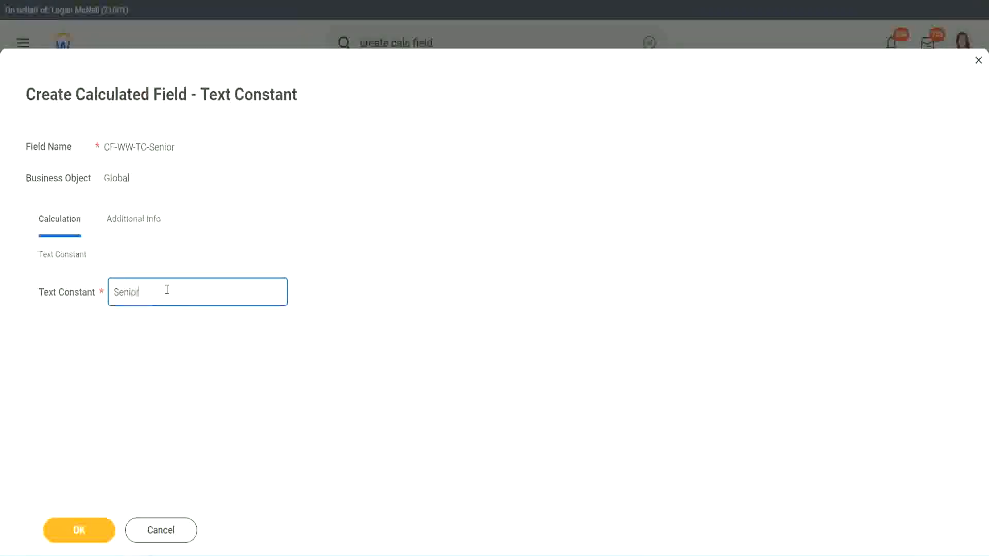
pyautogui.click(98, 539)
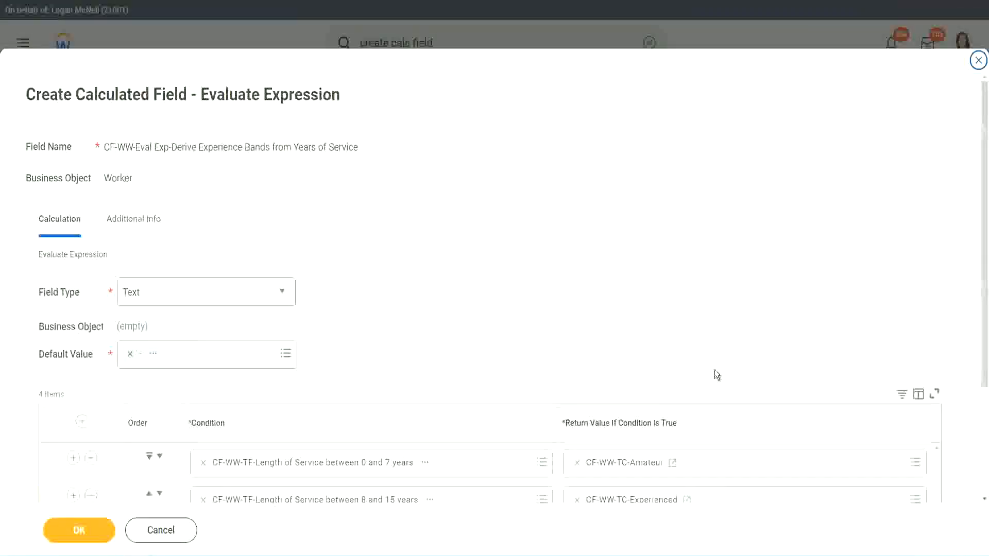
# Start a new calculated field for the return value of the greater than 31 years row and name it CF-WW-TC-Legend
pyautogui.scroll(-3, 706, 391)
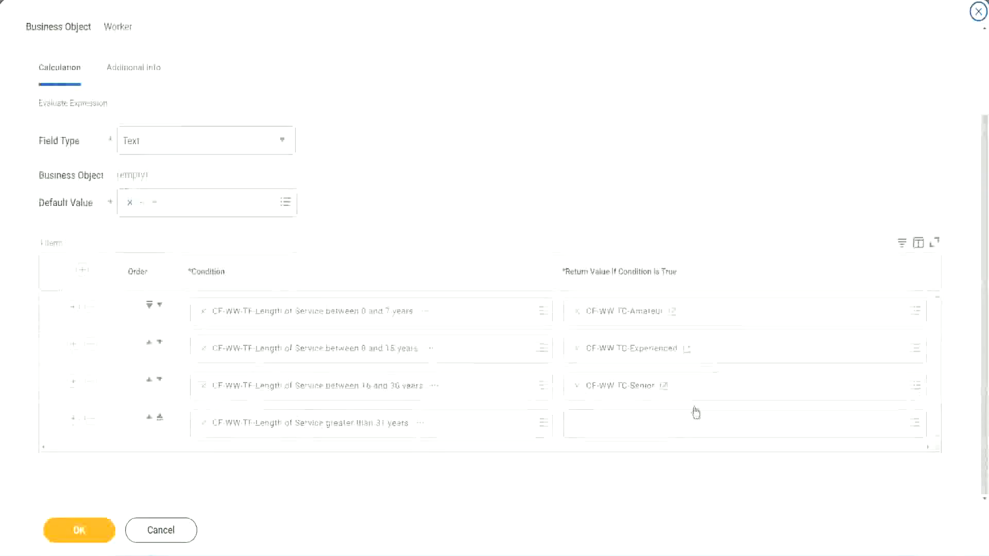
pyautogui.rightClick(603, 393)
pyautogui.click(624, 443)
pyautogui.click(603, 430)
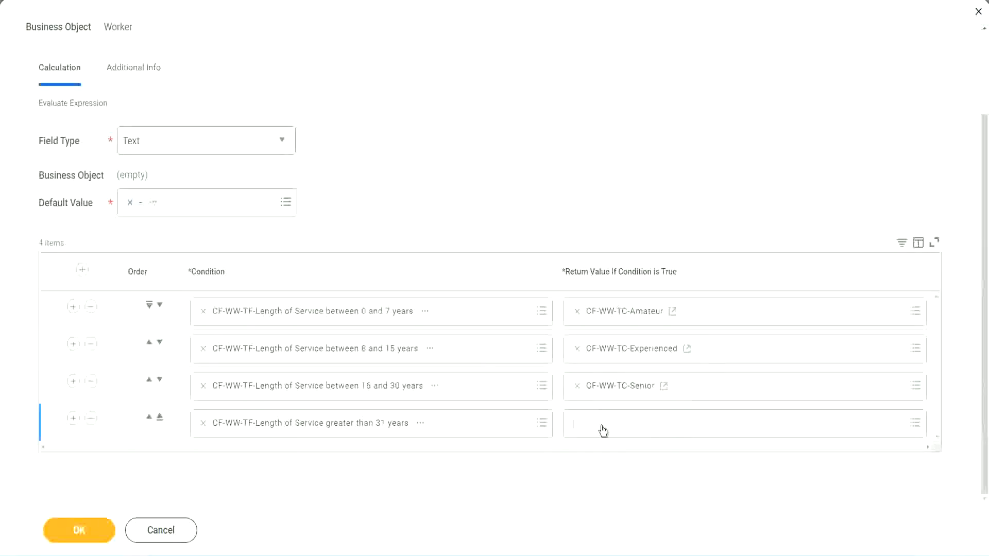
pyautogui.click(611, 399)
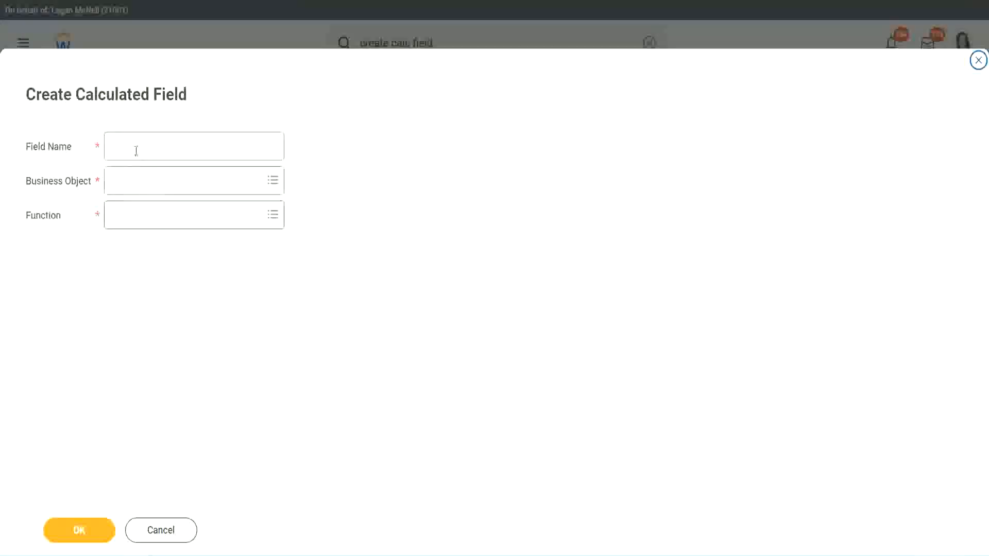
pyautogui.click(137, 150)
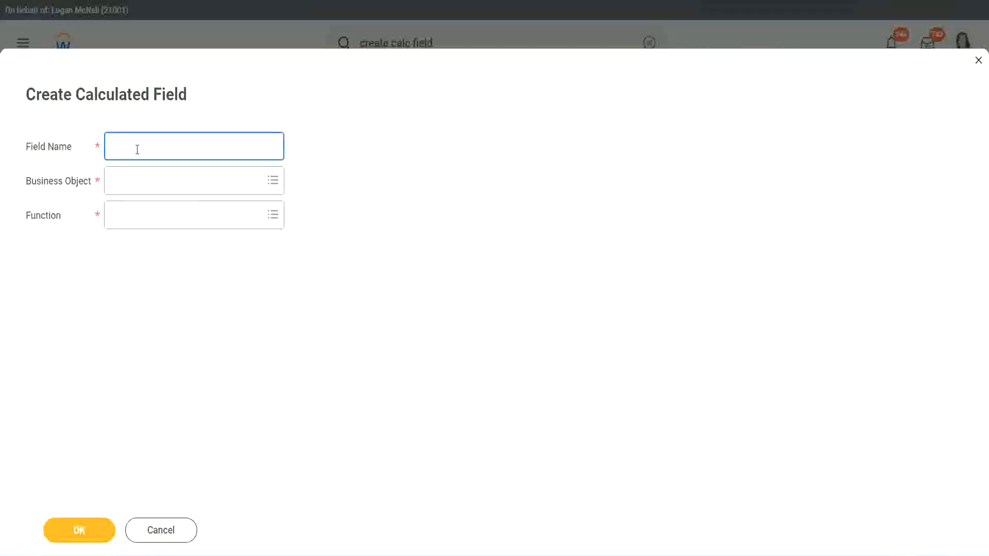
pyautogui.hotkey('ctrl', 'v')
pyautogui.doubleClick(167, 146)
pyautogui.write('Legen')
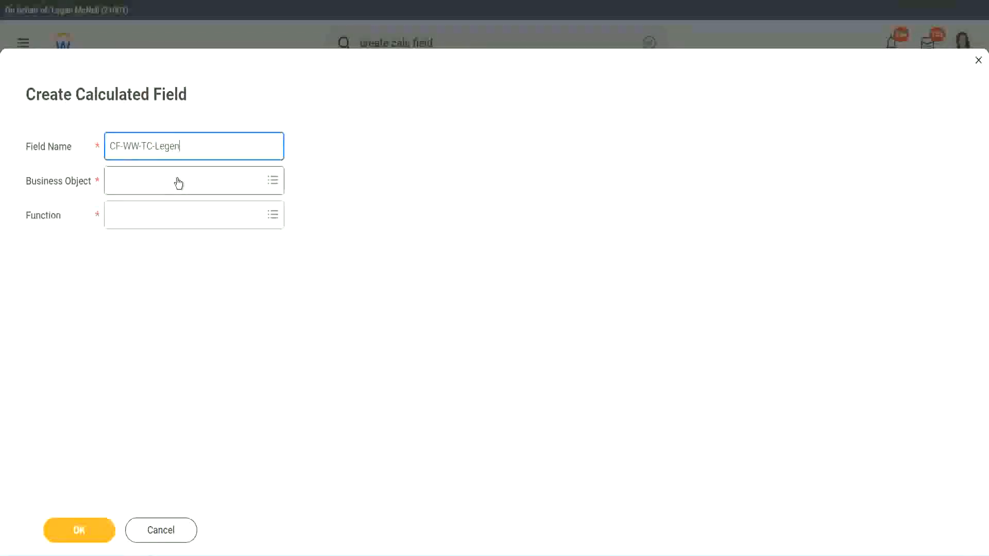
# Set the CF-WW-TC-Legend field's business object to Global and its function to Text Constant
pyautogui.click(139, 188)
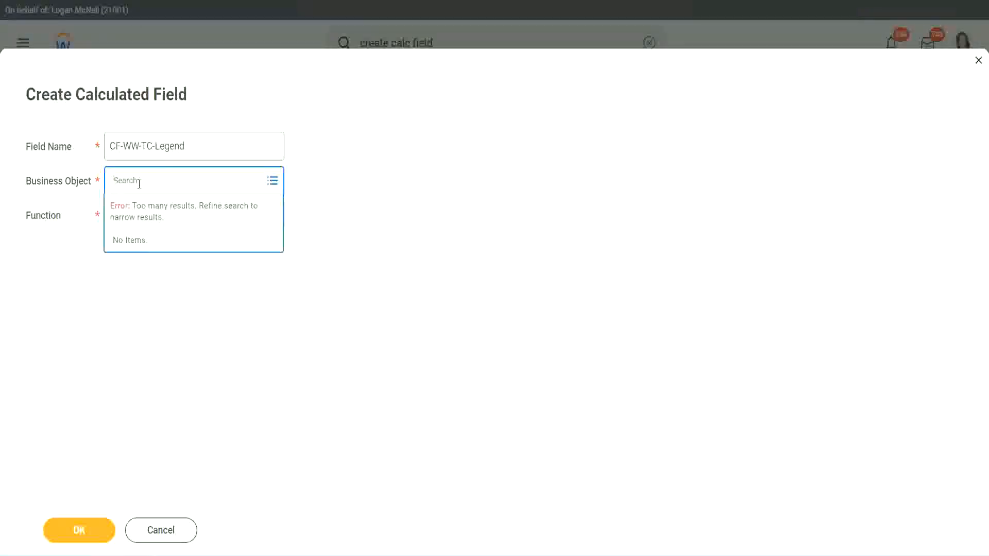
pyautogui.write('Glo')
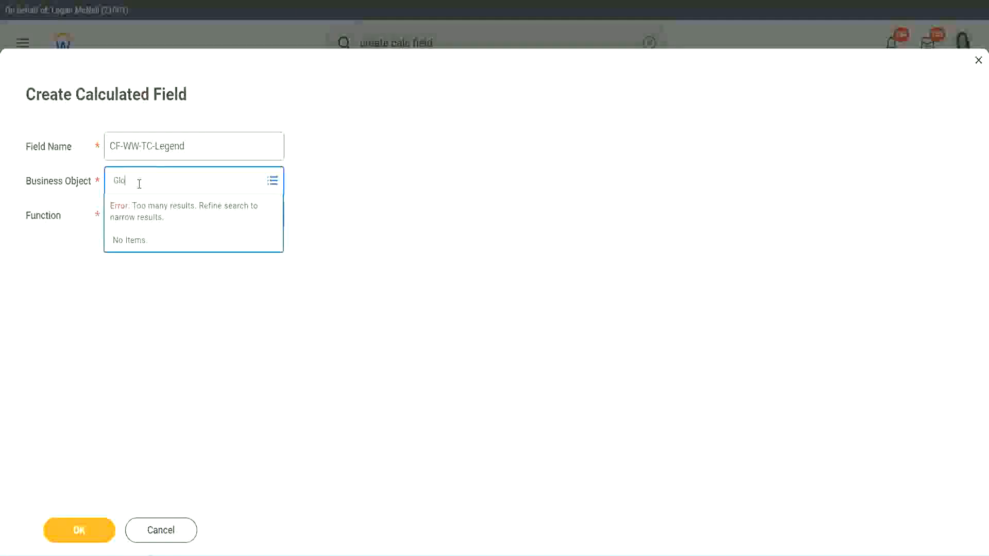
pyautogui.write('bal')
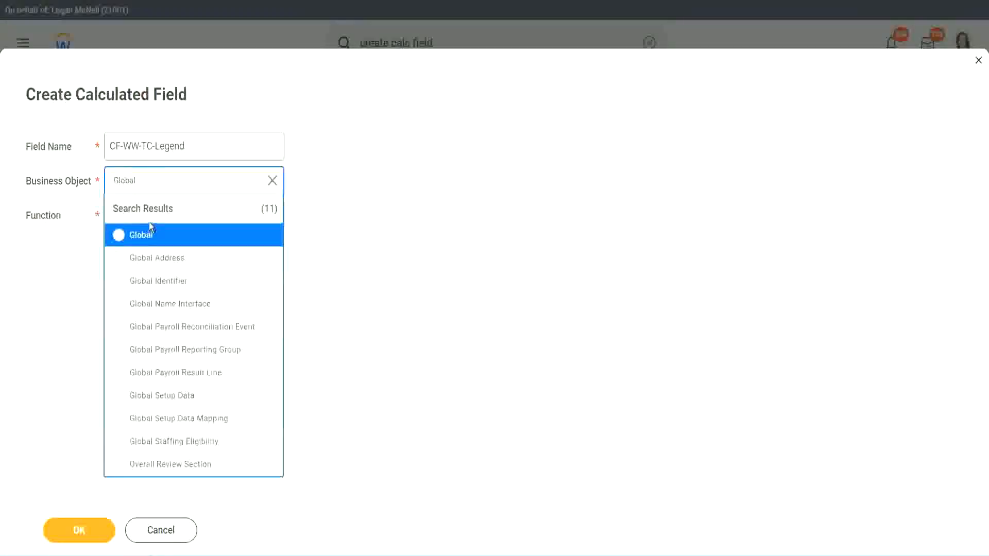
pyautogui.click(146, 233)
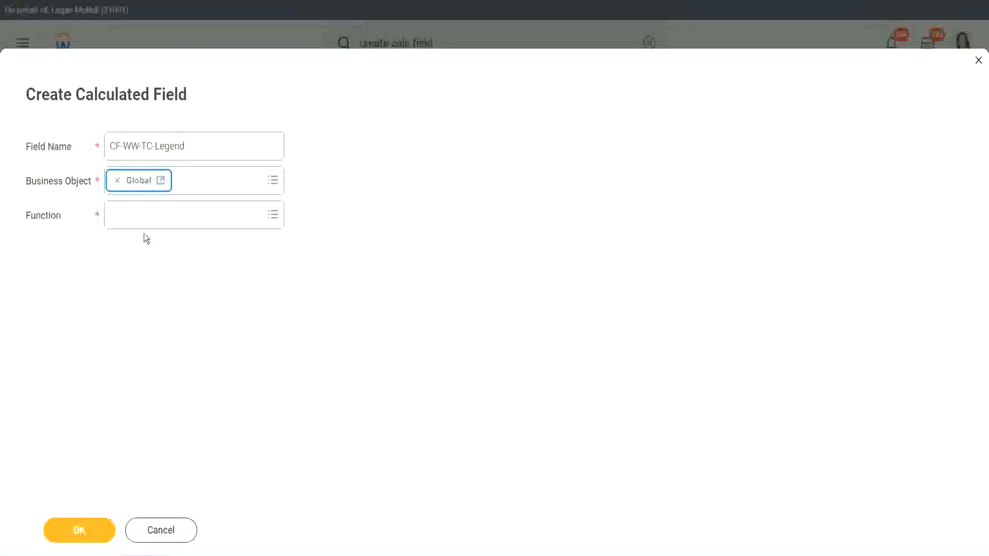
pyautogui.click(143, 214)
pyautogui.write('tc')
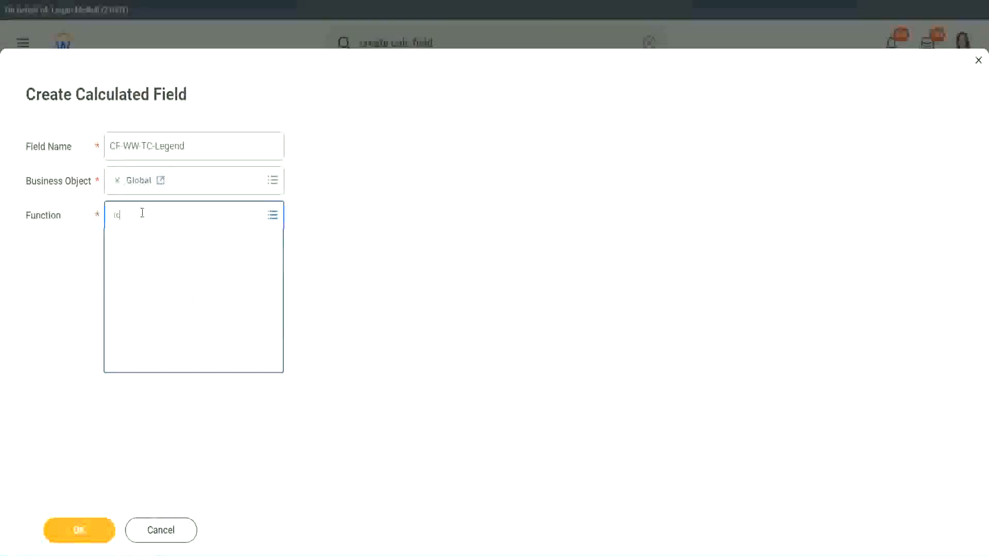
pyautogui.press('Return')
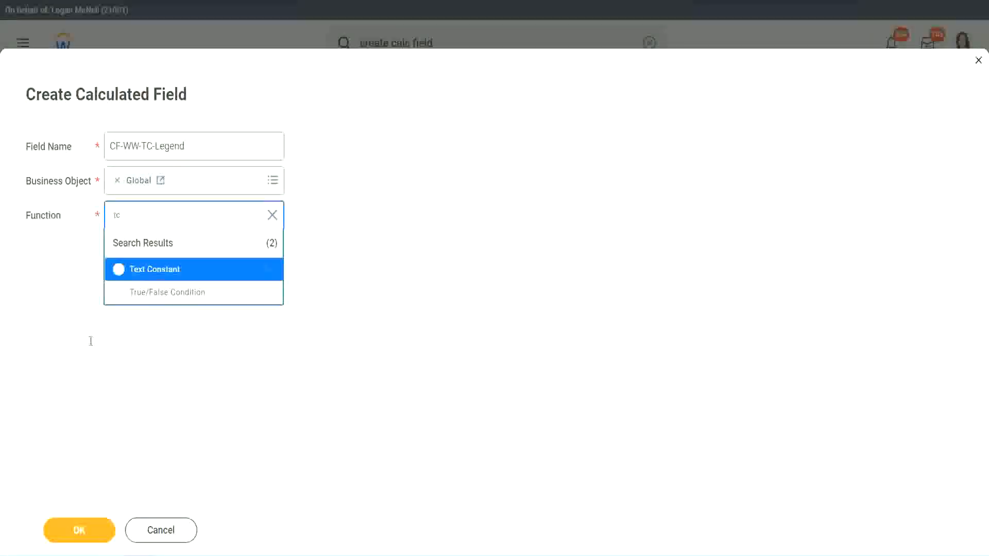
pyautogui.click(192, 270)
# Set the text constant's value to Legend and save the field as the greater than 31 years row's return value
pyautogui.click(73, 532)
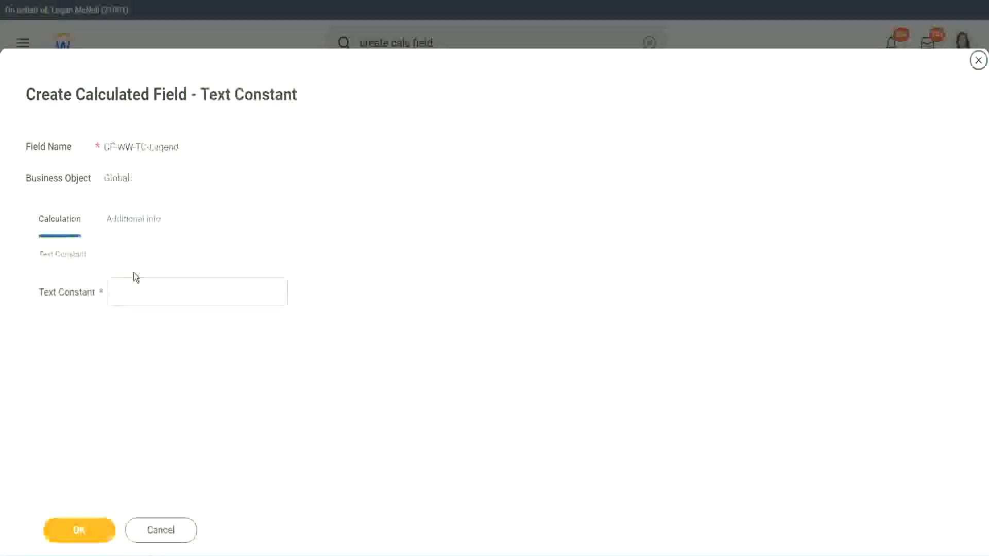
pyautogui.click(128, 293)
pyautogui.write('Legend')
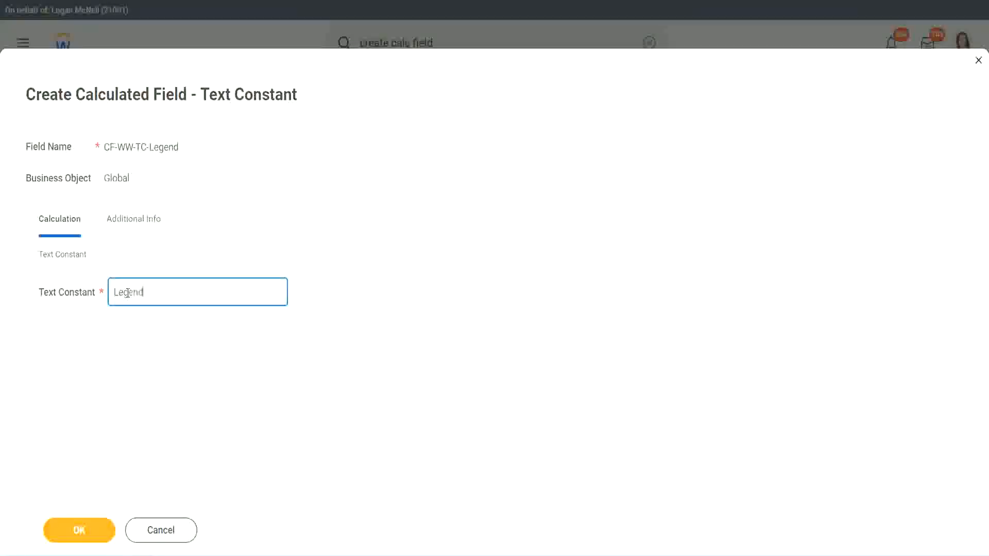
pyautogui.click(82, 531)
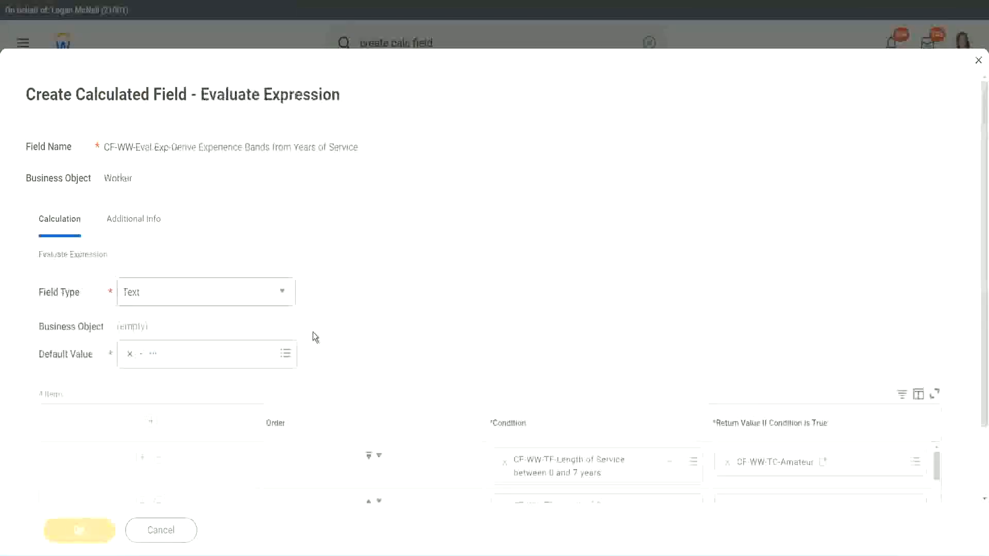
# Check the condition rows and their return values, and save the Evaluate Expression calculated field
pyautogui.scroll(-3, 523, 274)
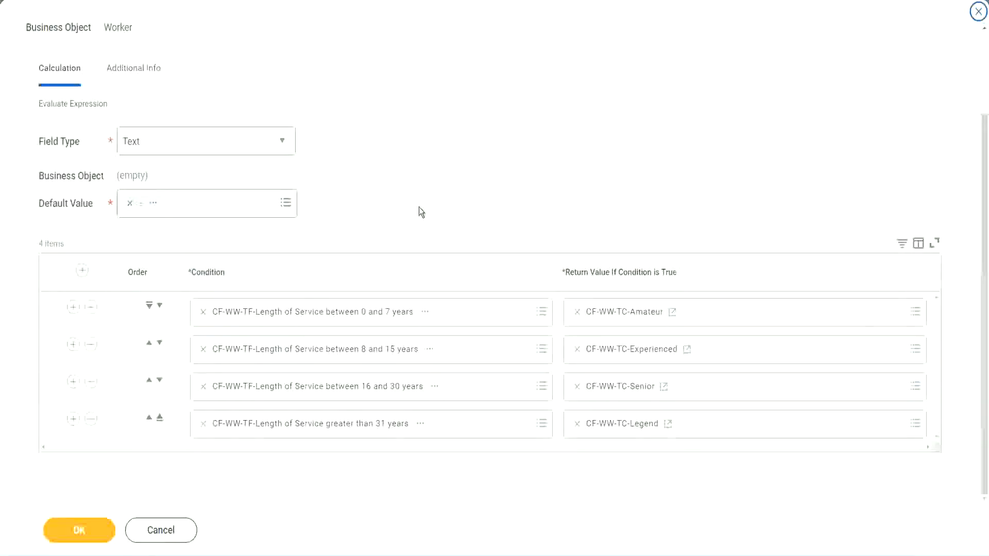
pyautogui.scroll(2, 418, 208)
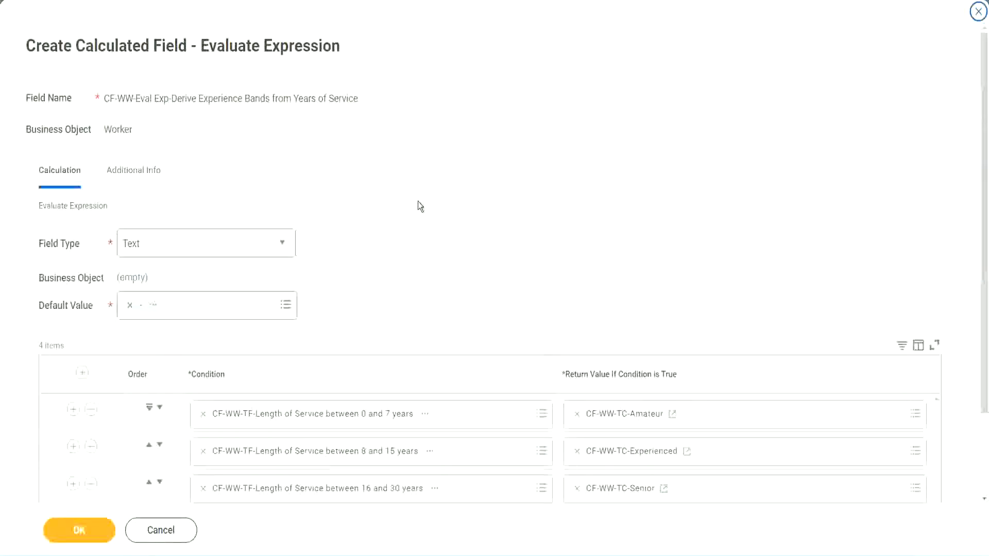
pyautogui.scroll(-2, 418, 202)
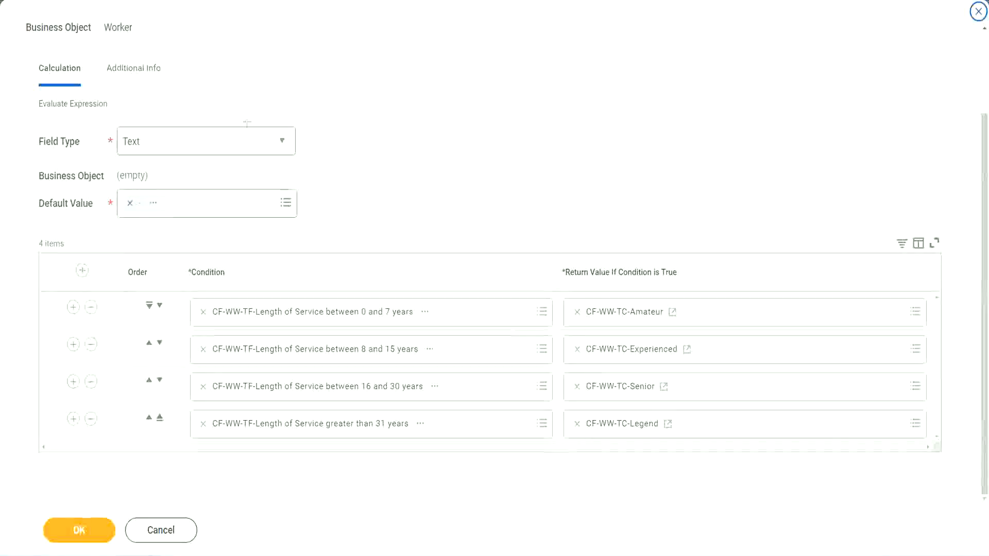
pyautogui.moveTo(633, 144); pyautogui.dragTo(641, 246)
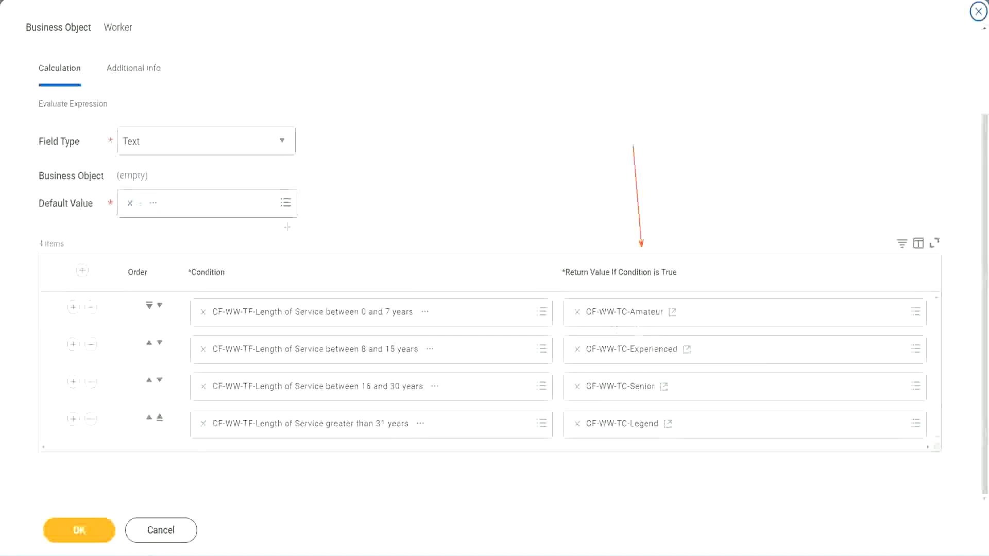
pyautogui.moveTo(122, 89); pyautogui.dragTo(126, 124)
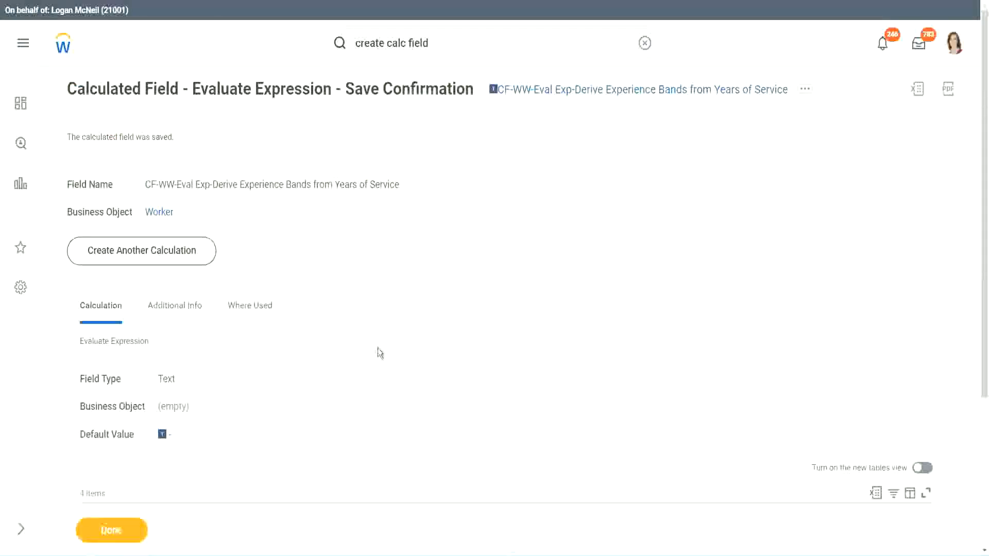
# Review the saved Evaluate Expression field's conditions and copy the calculated field's name as text
pyautogui.scroll(-4, 378, 345)
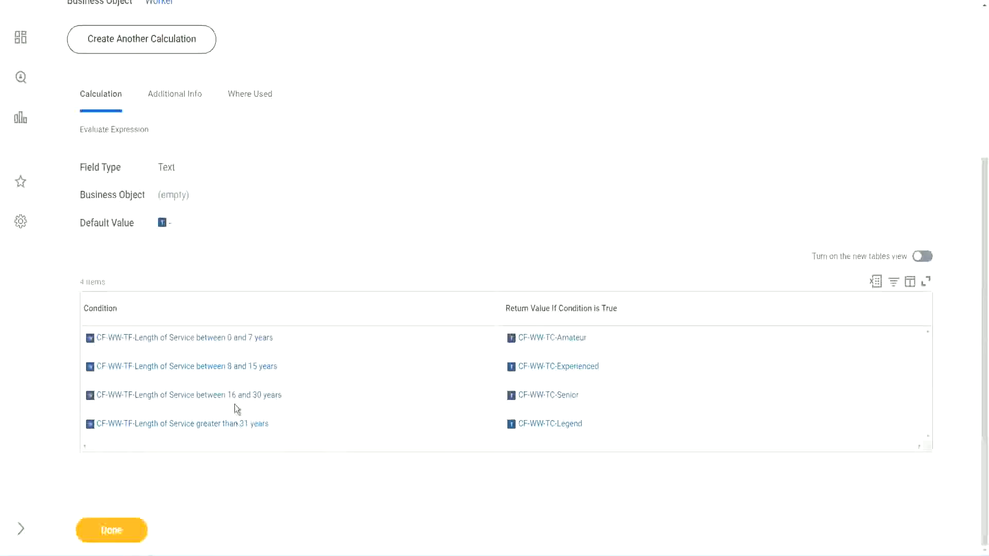
pyautogui.scroll(4, 276, 312)
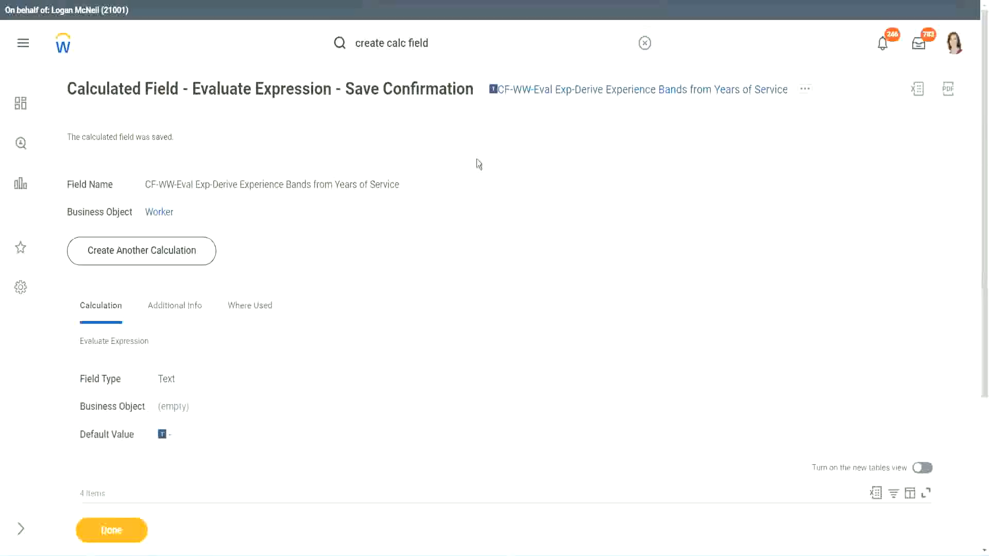
pyautogui.rightClick(580, 97)
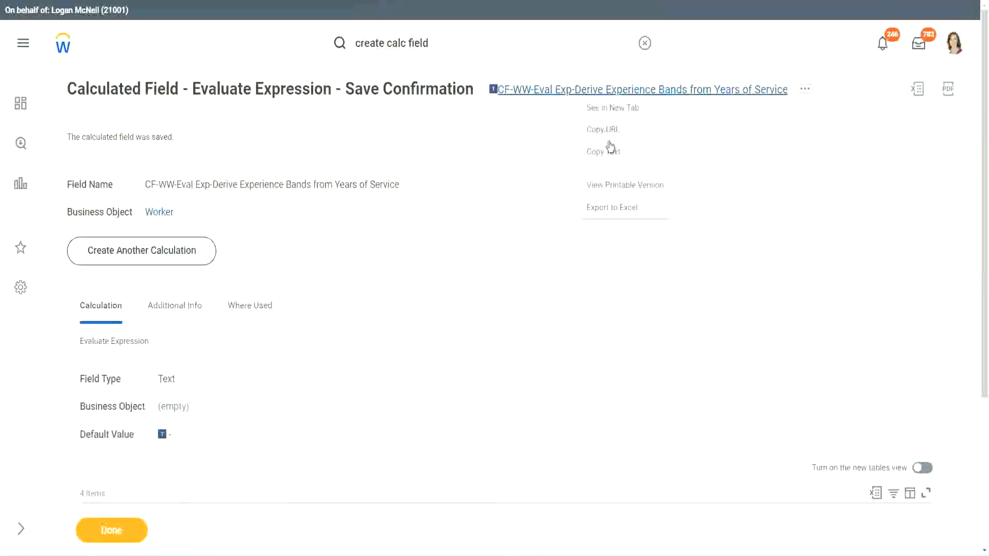
pyautogui.click(609, 162)
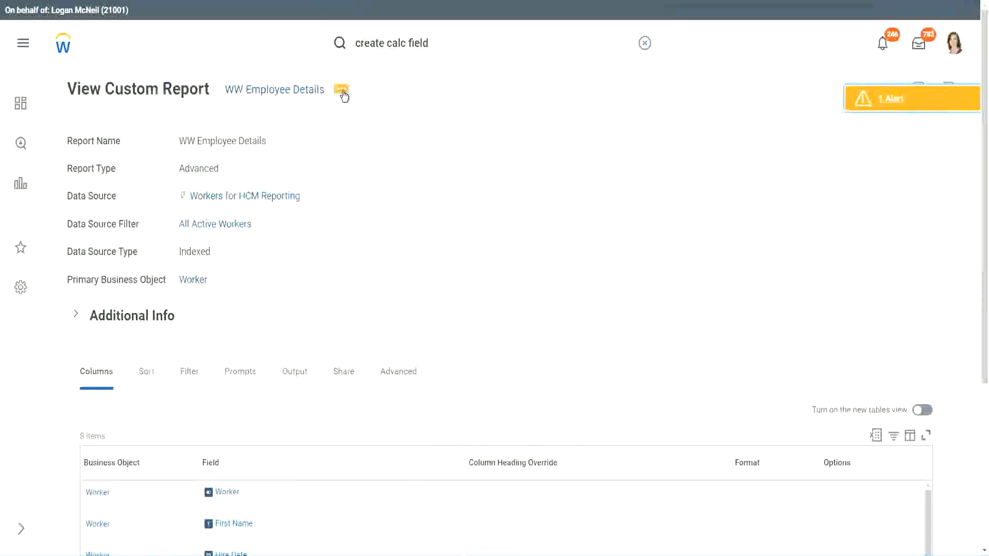
# Open the WW Employee Details custom report for editing
pyautogui.click(343, 92)
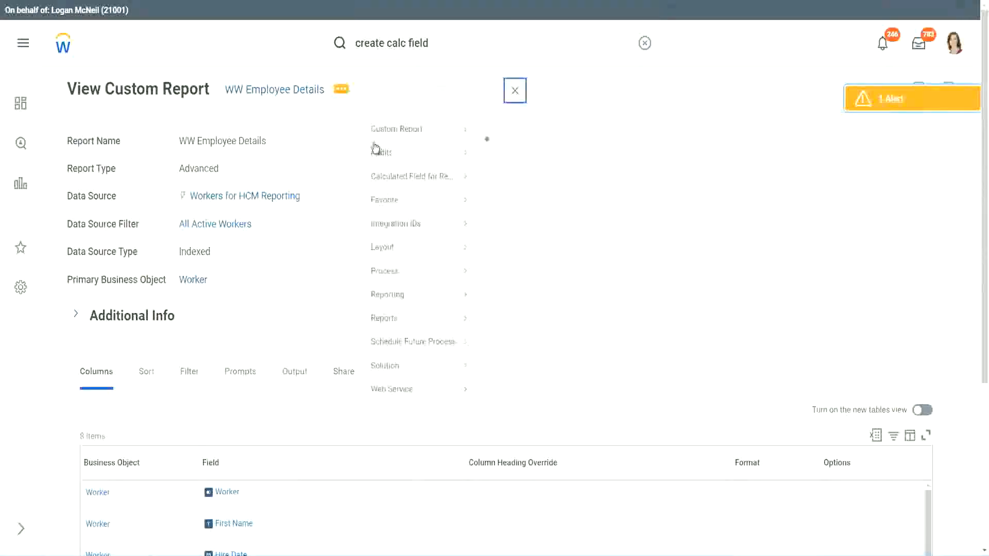
pyautogui.moveTo(404, 147)
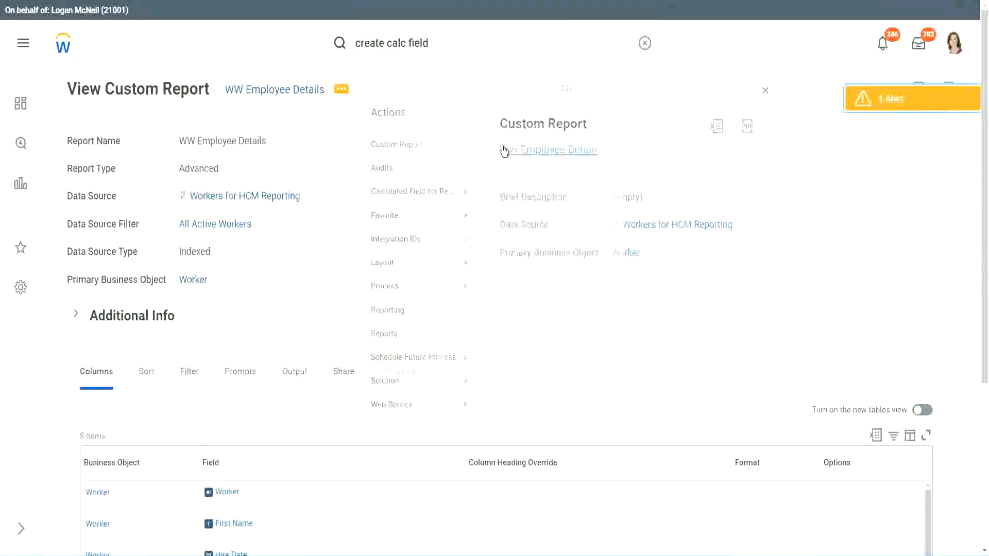
pyautogui.click(504, 150)
# Add an empty Worker row at the end of the report's columns and remove the CF-WW-Substring Text-Years from Length of Service column
pyautogui.scroll(-4, 361, 224)
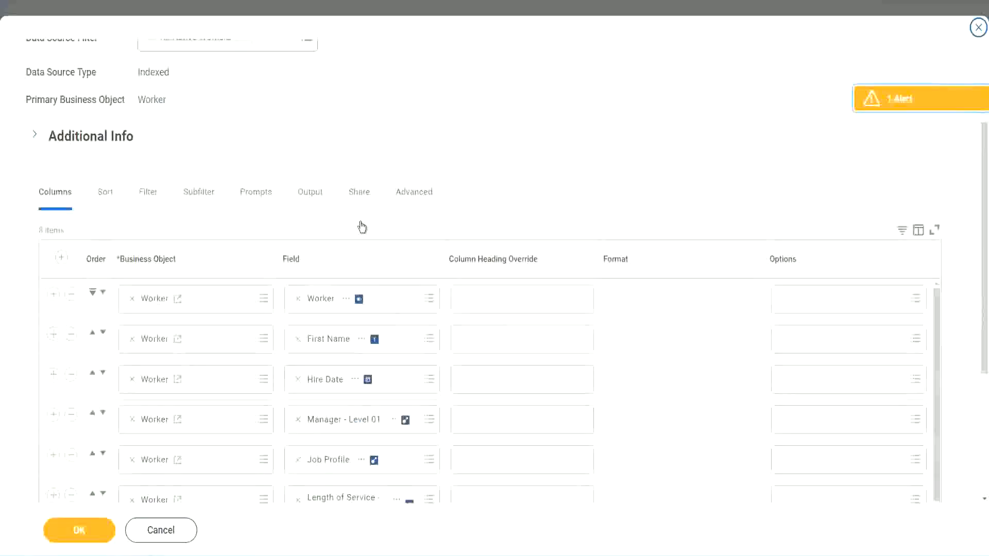
pyautogui.scroll(-3, 363, 227)
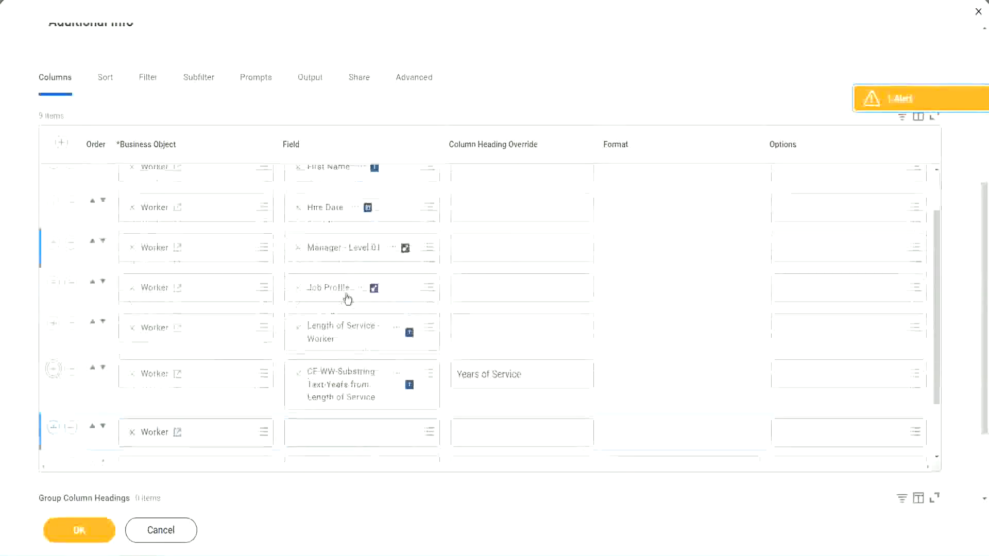
pyautogui.scroll(-3, 516, 338)
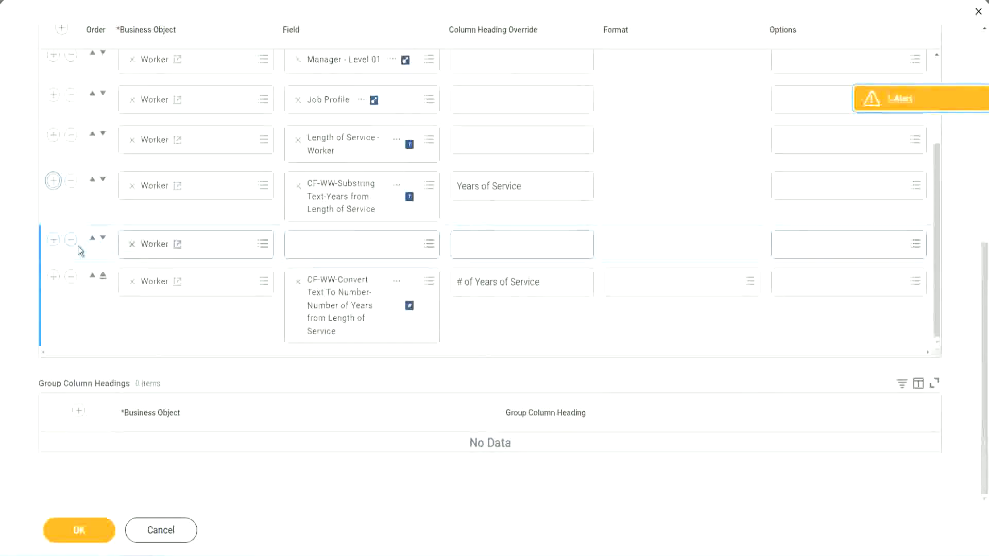
pyautogui.click(103, 239)
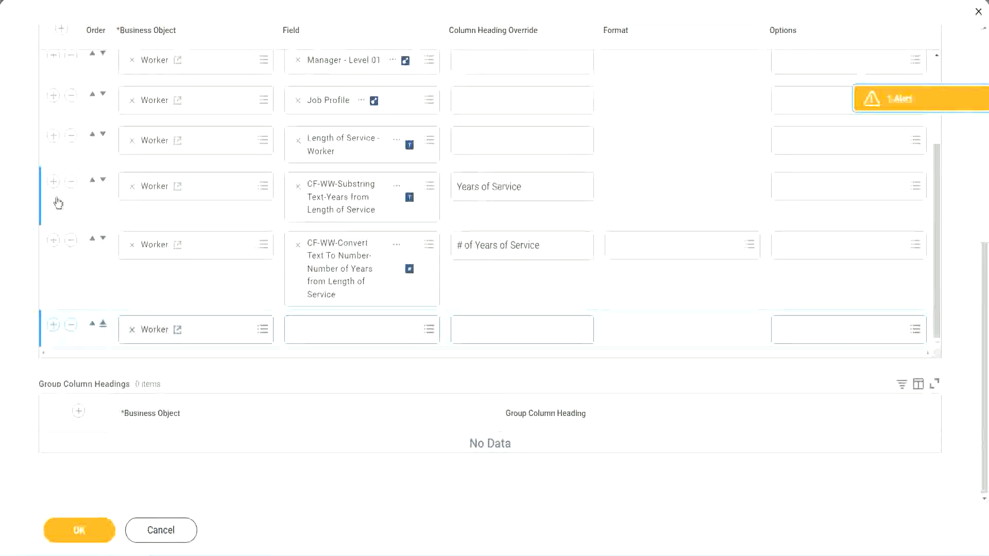
pyautogui.click(70, 181)
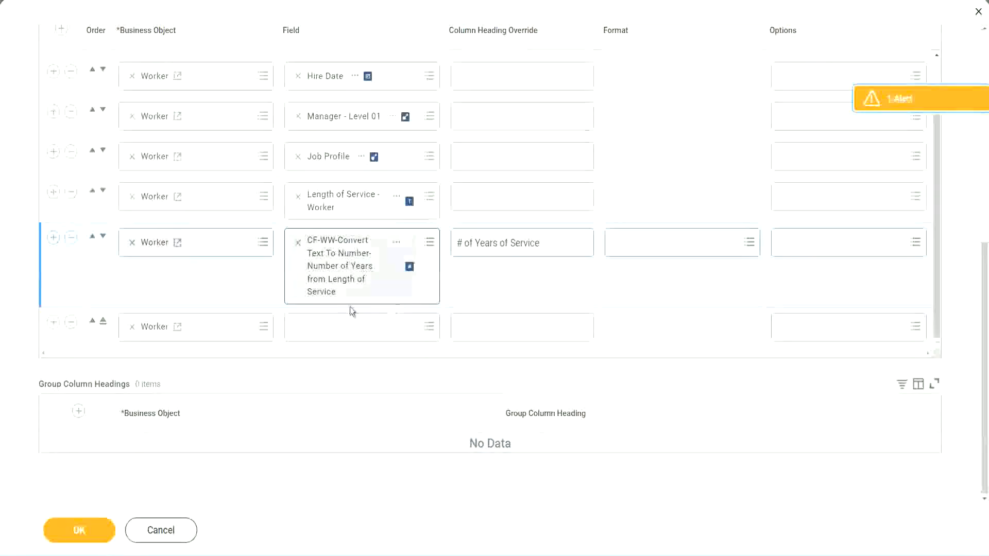
# Assign CF-WW-Eval Exp-Derive Experience Bands from Years of Service to the empty Worker row, override its heading with Experience Bands, and save the report
pyautogui.click(324, 330)
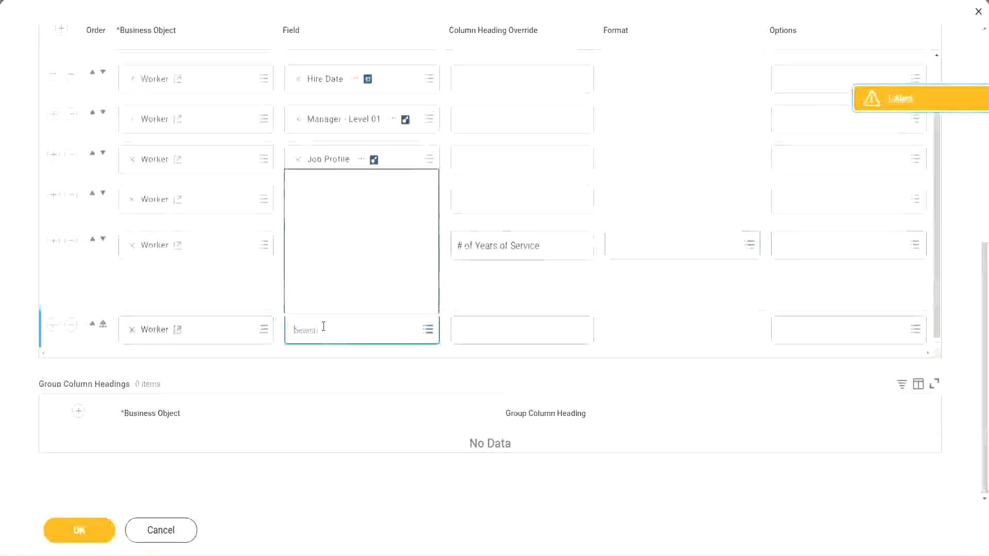
pyautogui.hotkey('ctrl', 'v')
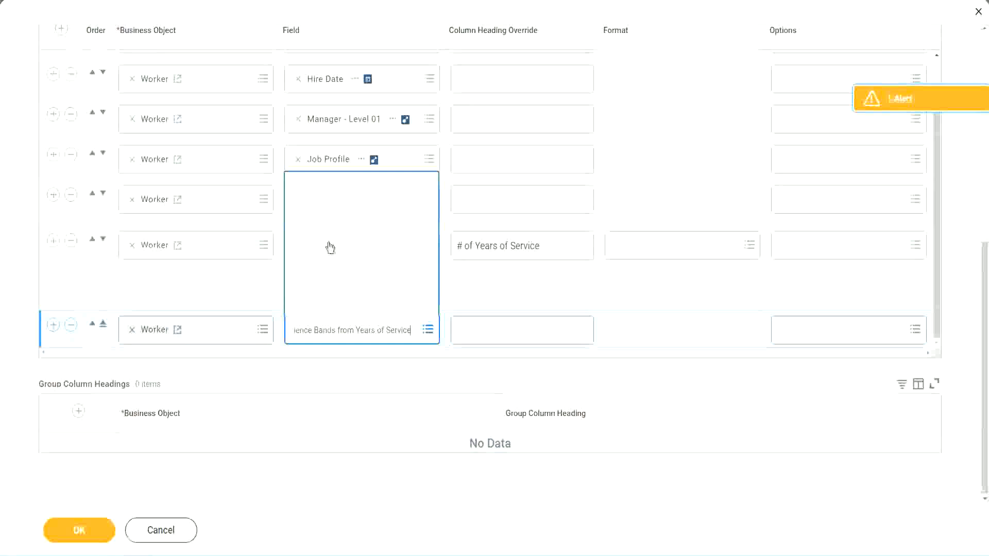
pyautogui.click(504, 296)
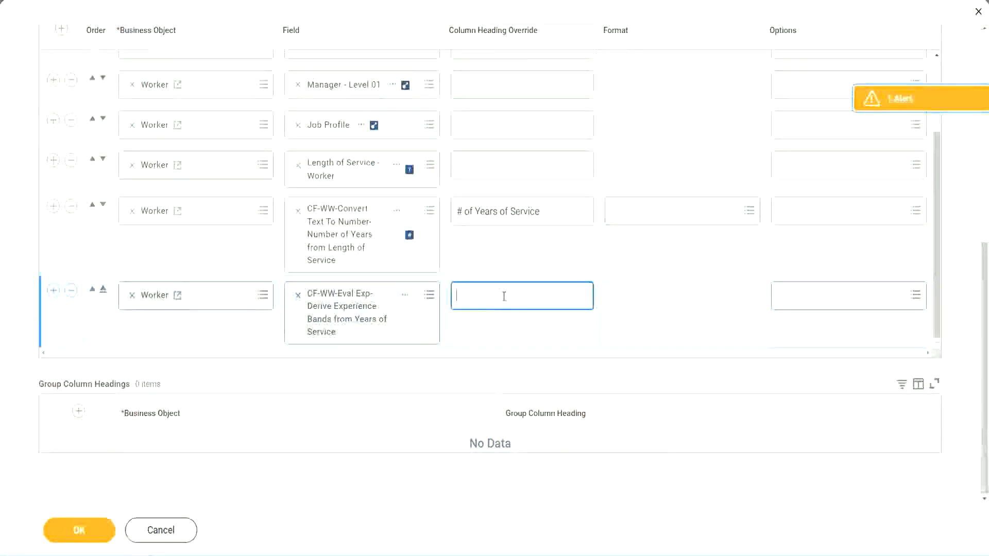
pyautogui.write('Experience')
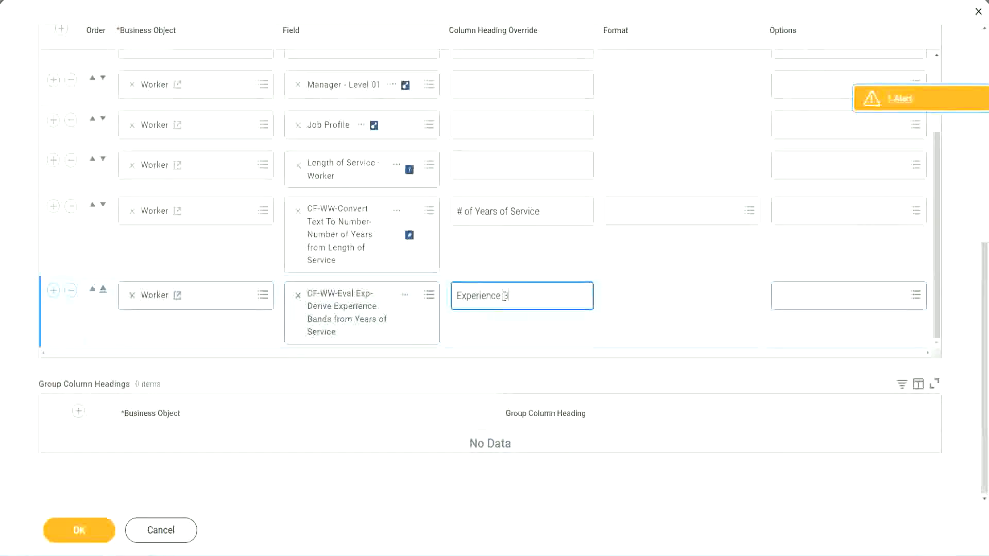
pyautogui.write(' Bands')
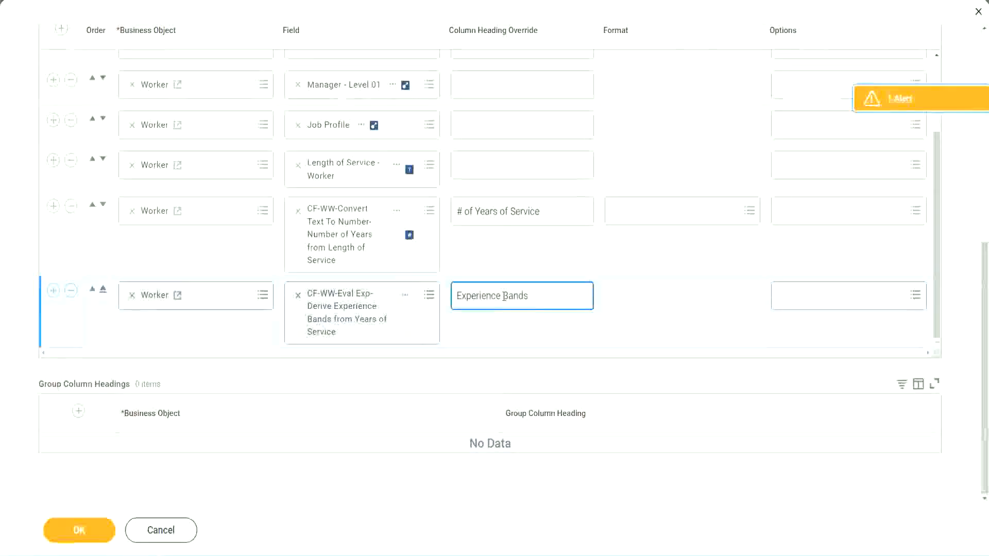
pyautogui.click(96, 534)
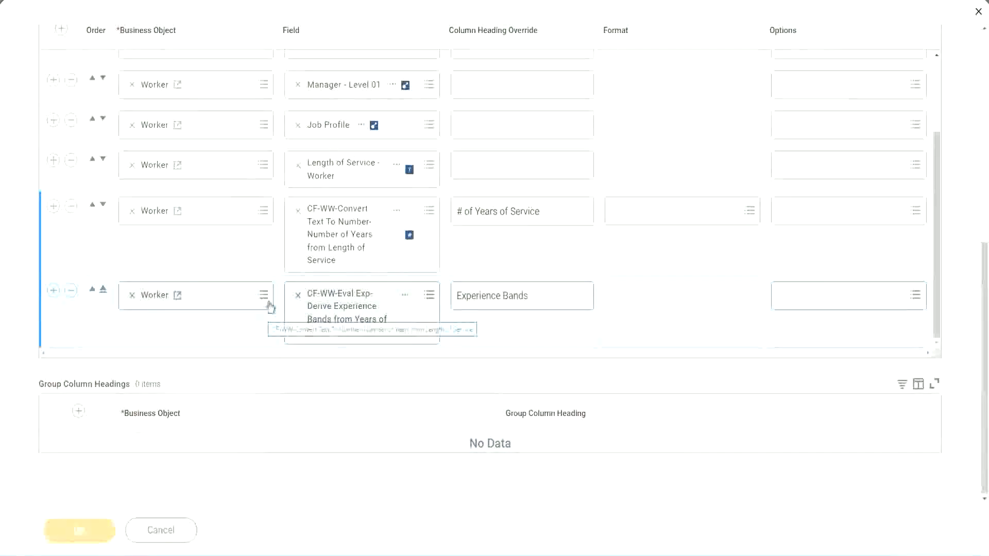
# Run the WW Employee Details report with the worker type, employee type and contingent worker type prompts left blank
pyautogui.scroll(-5, 286, 366)
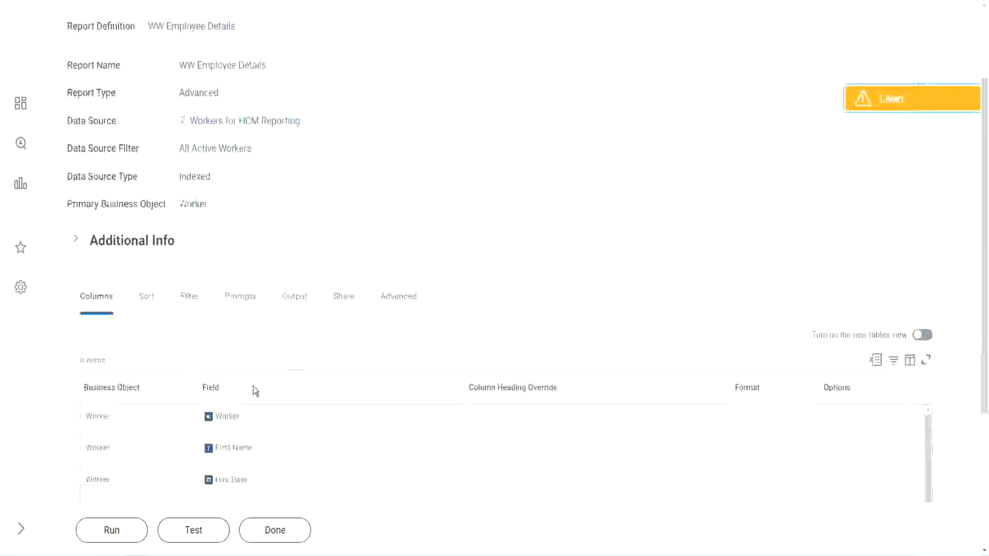
pyautogui.click(112, 531)
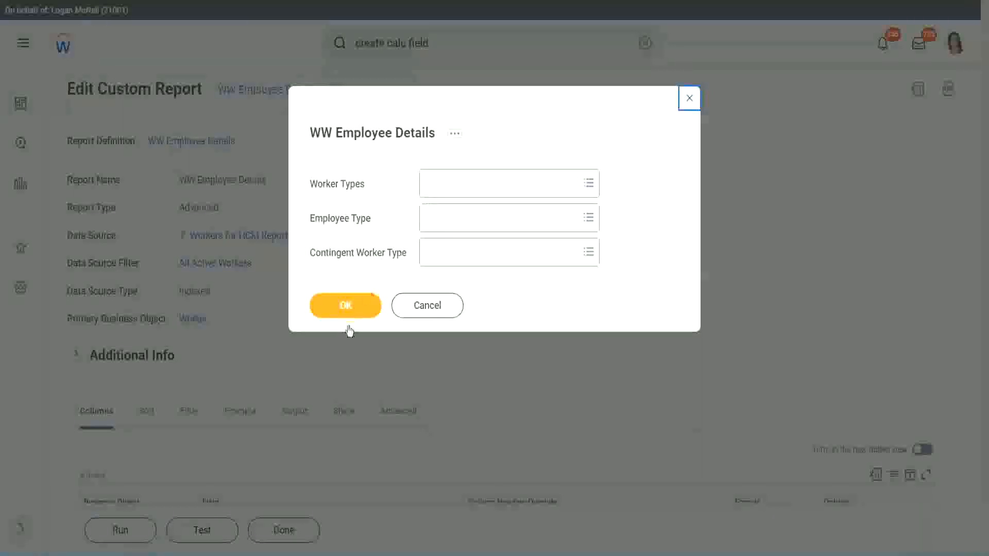
pyautogui.click(358, 305)
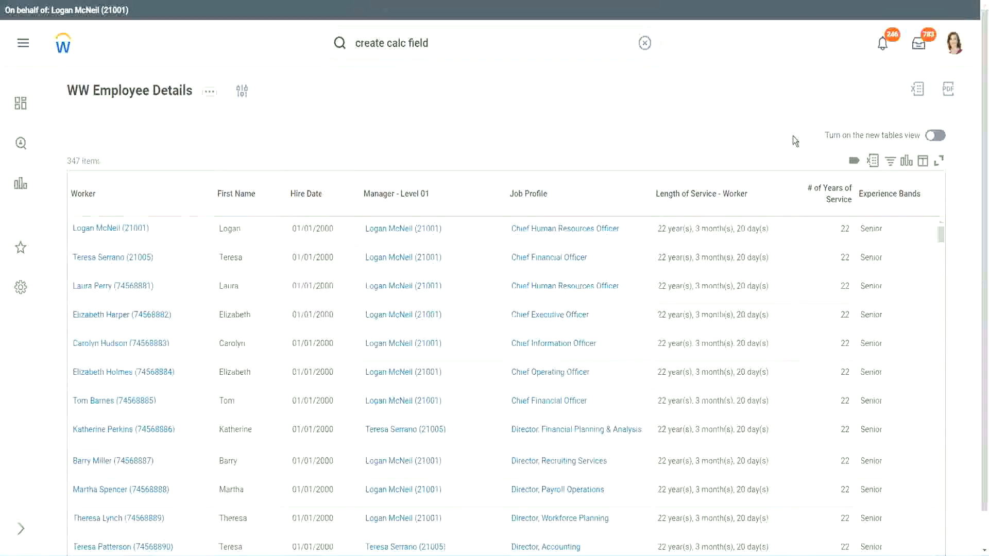
# Compare the first worker's years of service and experience band with the 16 - 30 years Senior range in the Notepad++ notes
pyautogui.scroll(-1, 794, 139)
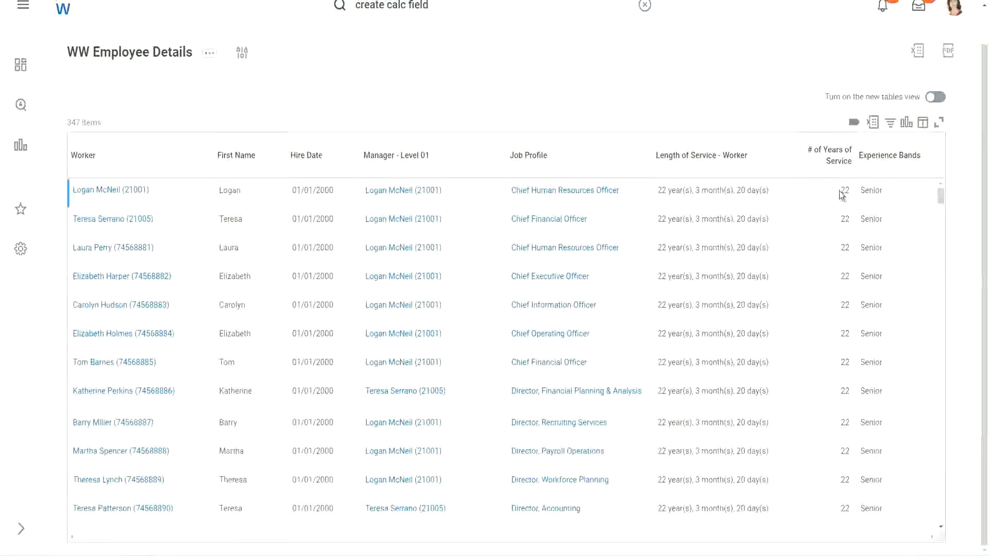
pyautogui.doubleClick(842, 191)
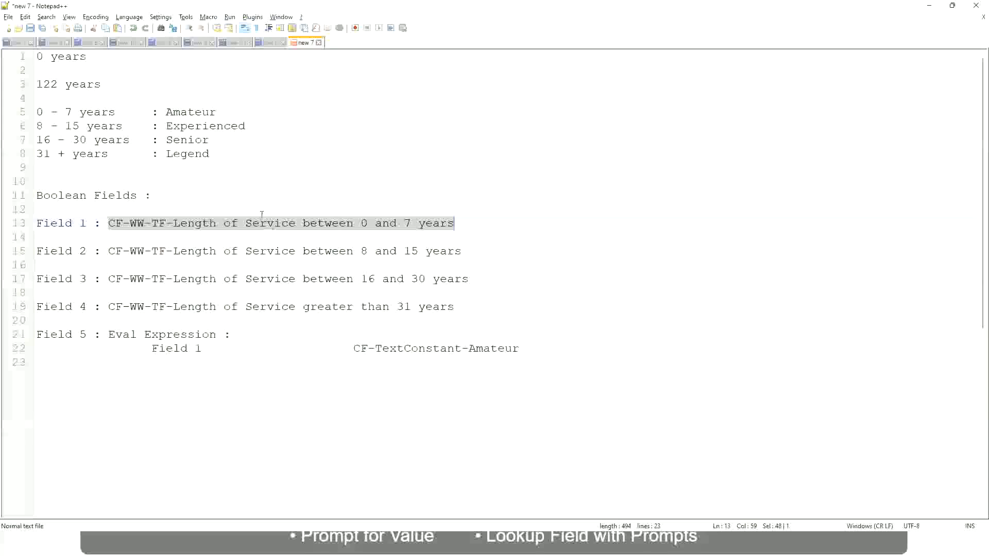
pyautogui.click(141, 181)
pyautogui.click(168, 139)
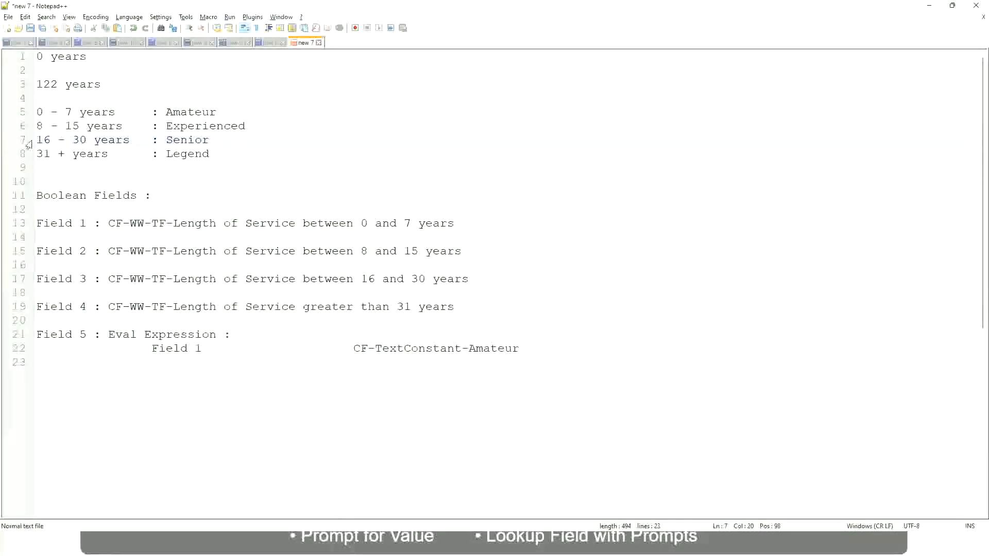
pyautogui.moveTo(36, 140); pyautogui.dragTo(94, 141)
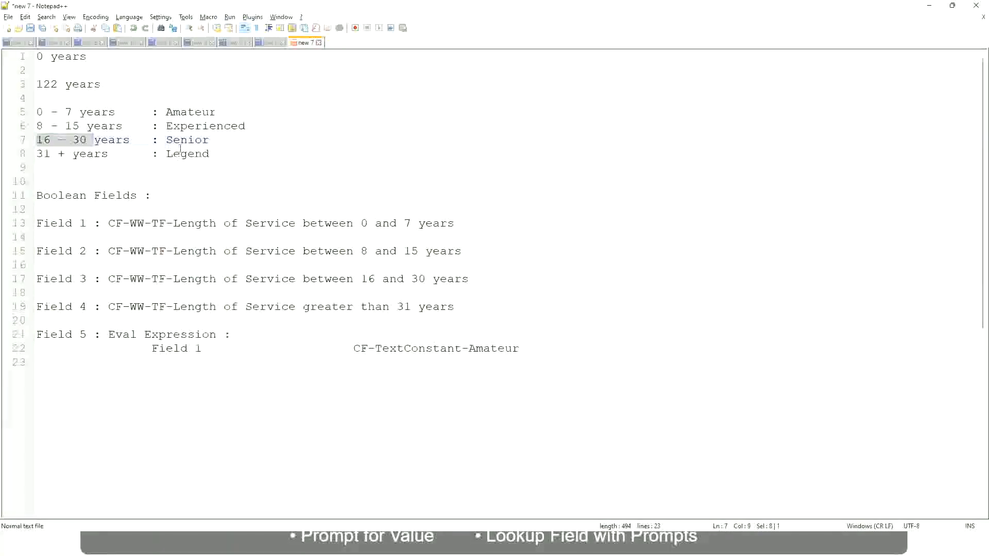
pyautogui.doubleClick(185, 140)
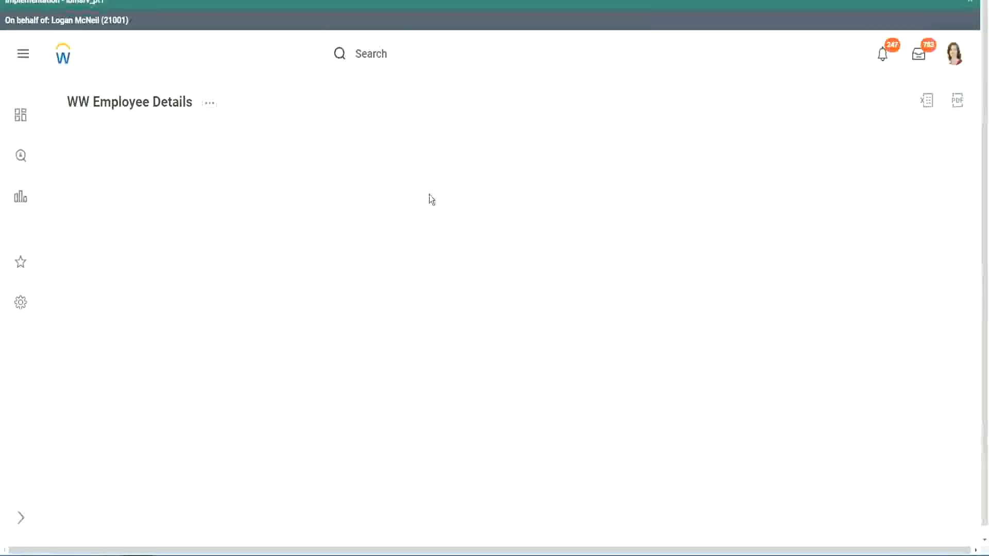
# Return to the report output in Workday and examine the years of service and experience bands down the worker rows
pyautogui.scroll(-2, 851, 310)
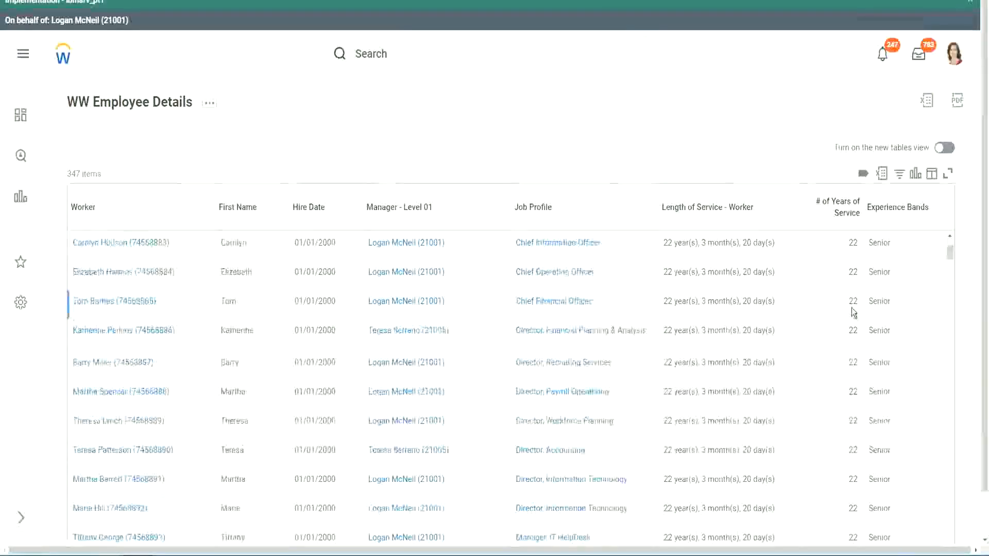
pyautogui.scroll(-5, 855, 314)
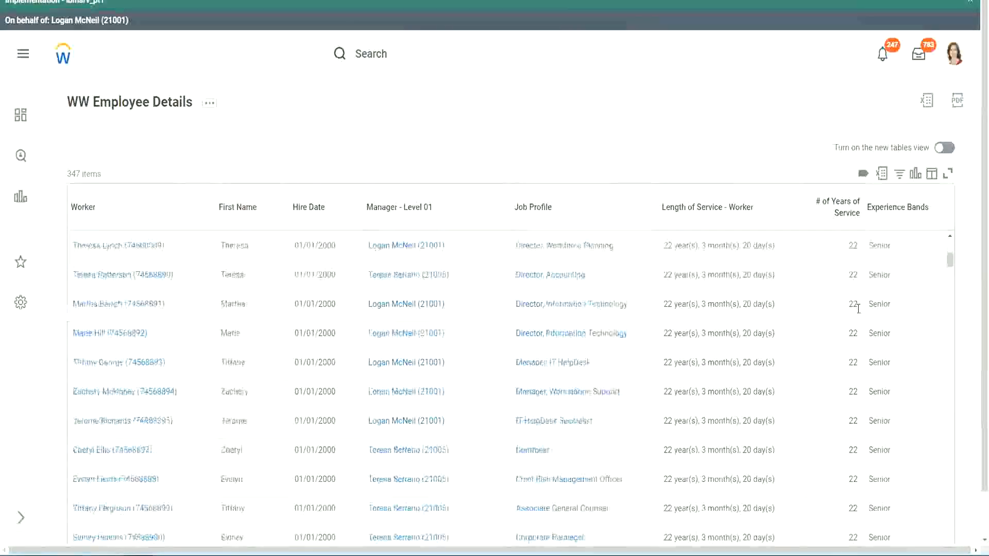
pyautogui.scroll(-5, 862, 341)
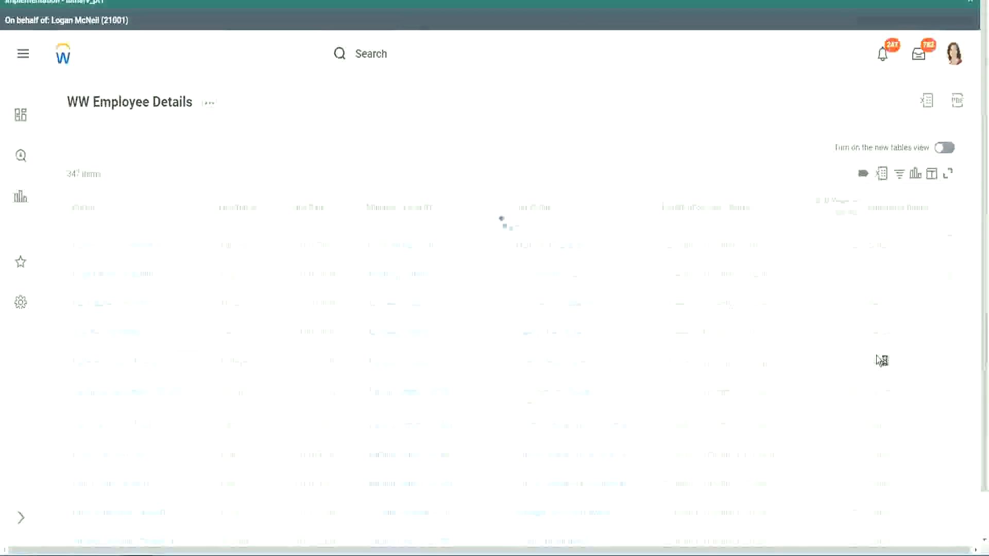
pyautogui.scroll(-1, 877, 356)
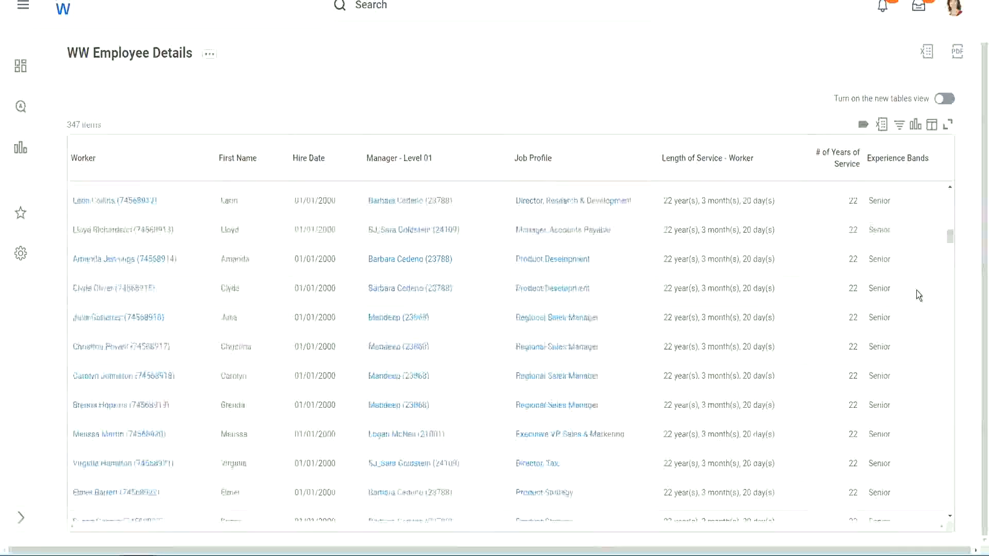
pyautogui.scroll(-3, 917, 289)
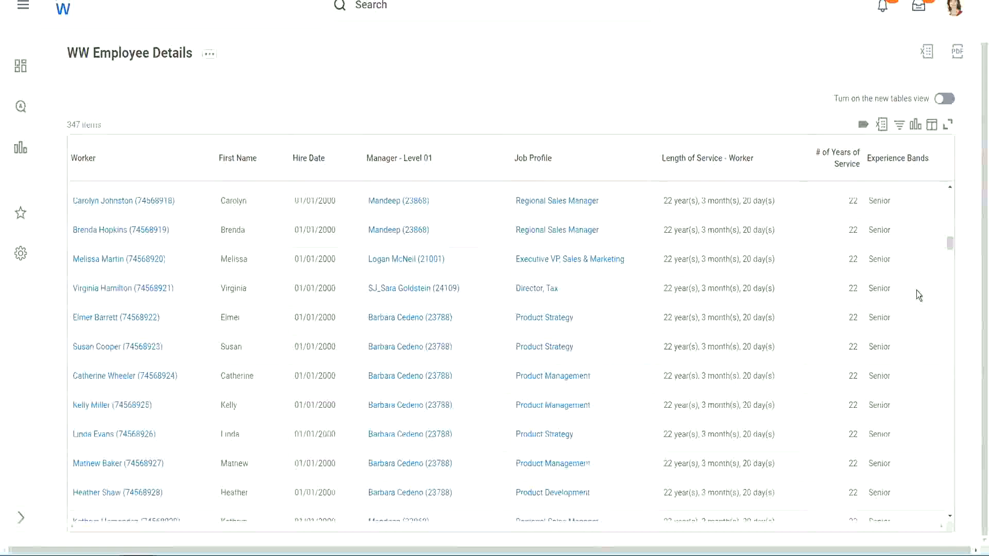
pyautogui.scroll(-5, 917, 290)
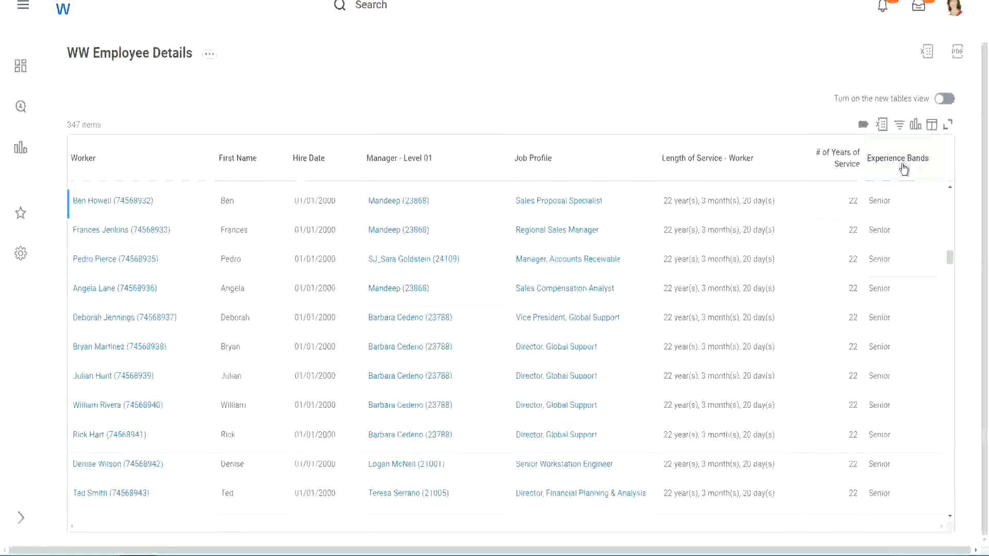
# Filter the report output's Experience Bands column to values containing Amateur
pyautogui.click(901, 166)
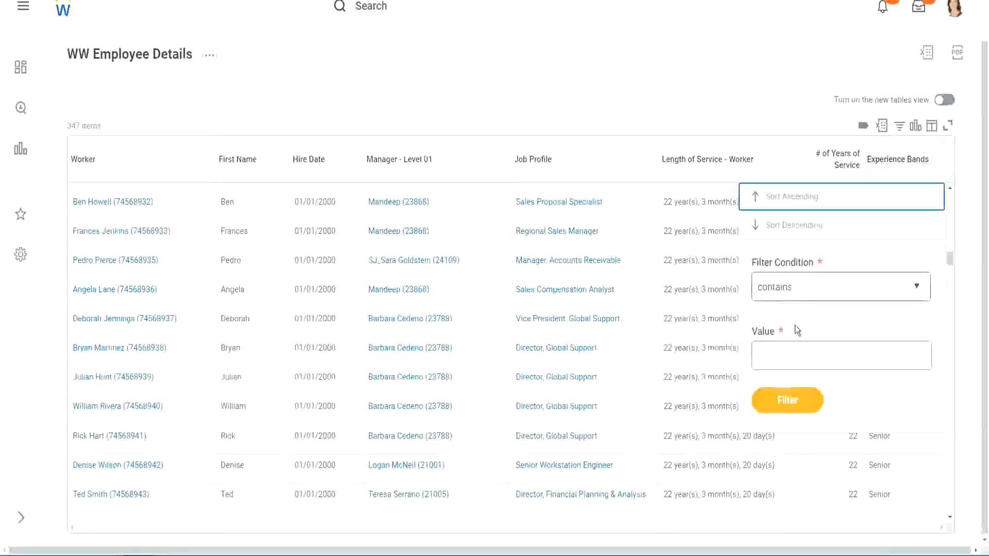
pyautogui.click(784, 347)
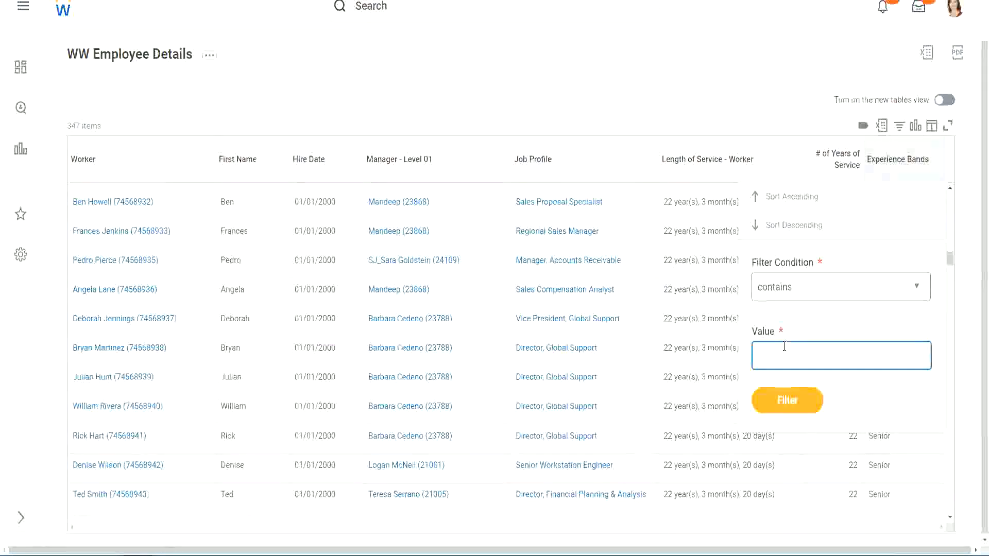
pyautogui.write('Amate')
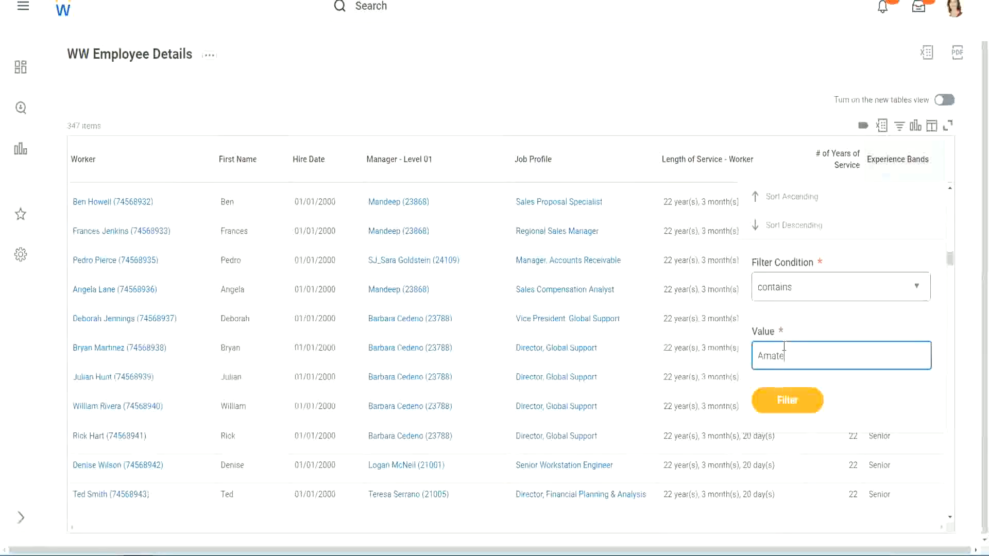
pyautogui.write('ur')
pyautogui.click(781, 402)
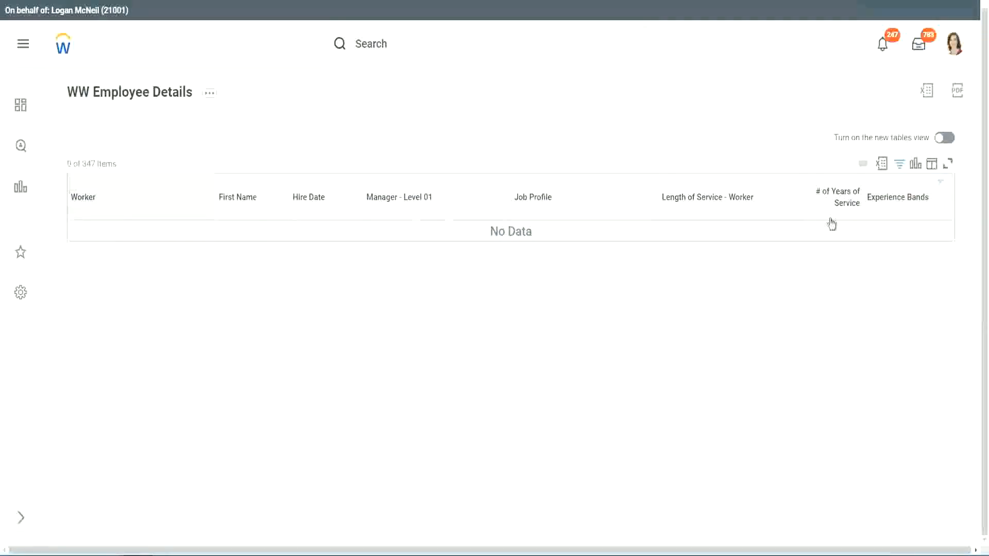
# Change the Experience Bands filter value to Legend and review the years of service of the matching workers
pyautogui.click(892, 199)
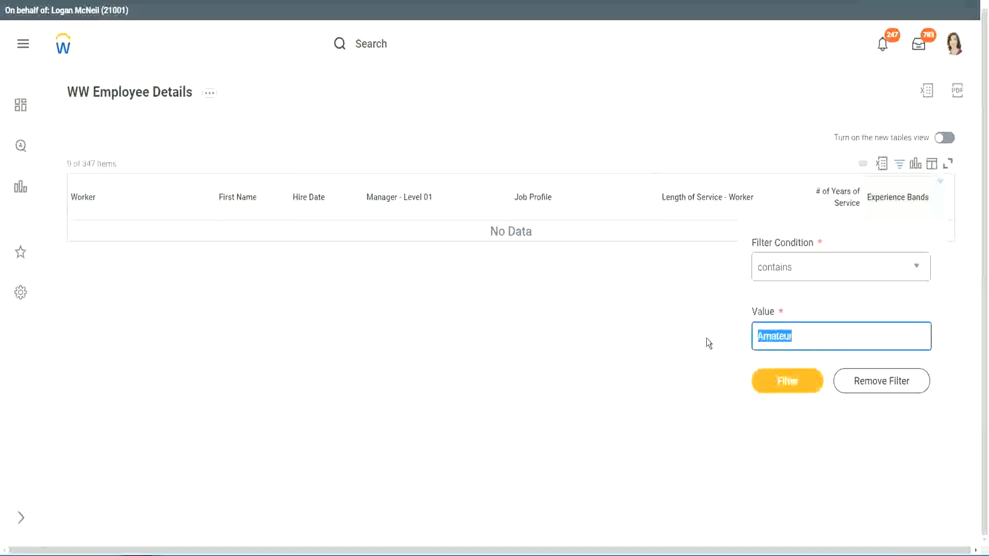
pyautogui.press('Return')
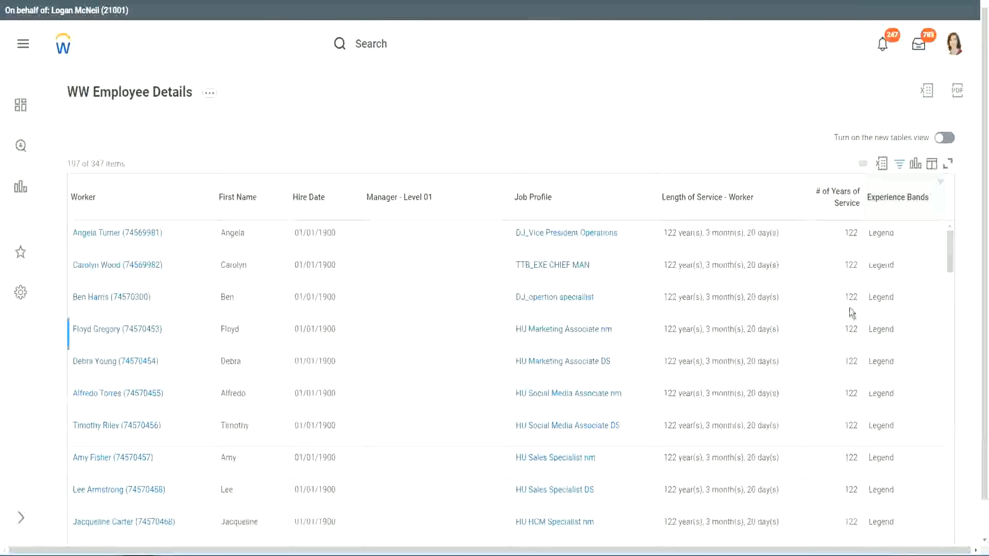
pyautogui.scroll(-15, 849, 308)
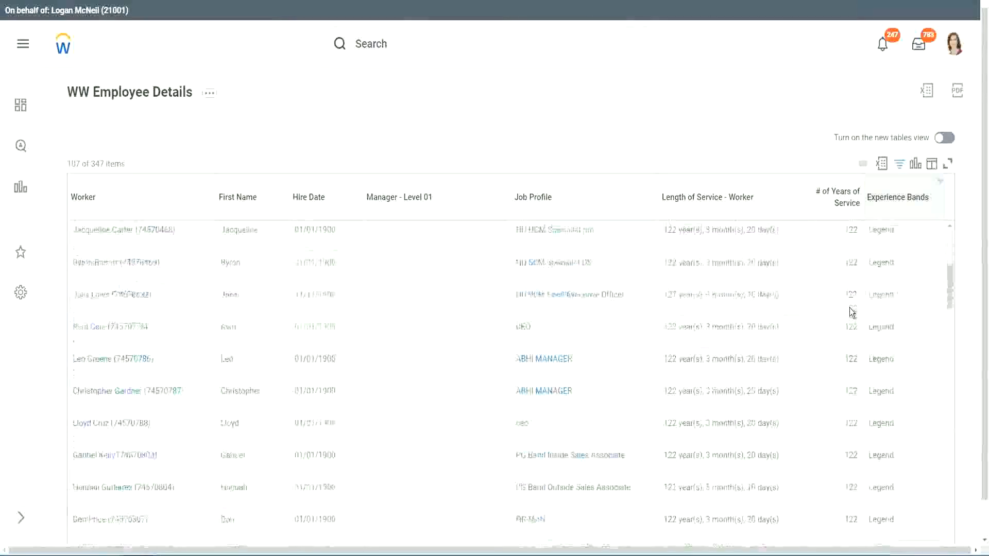
pyautogui.scroll(-3, 849, 308)
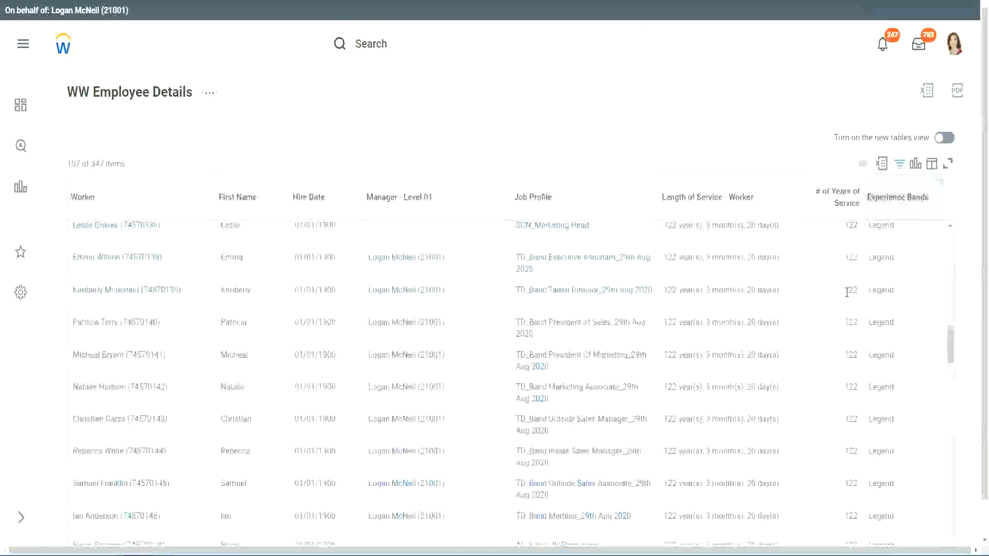
pyautogui.scroll(-10, 814, 293)
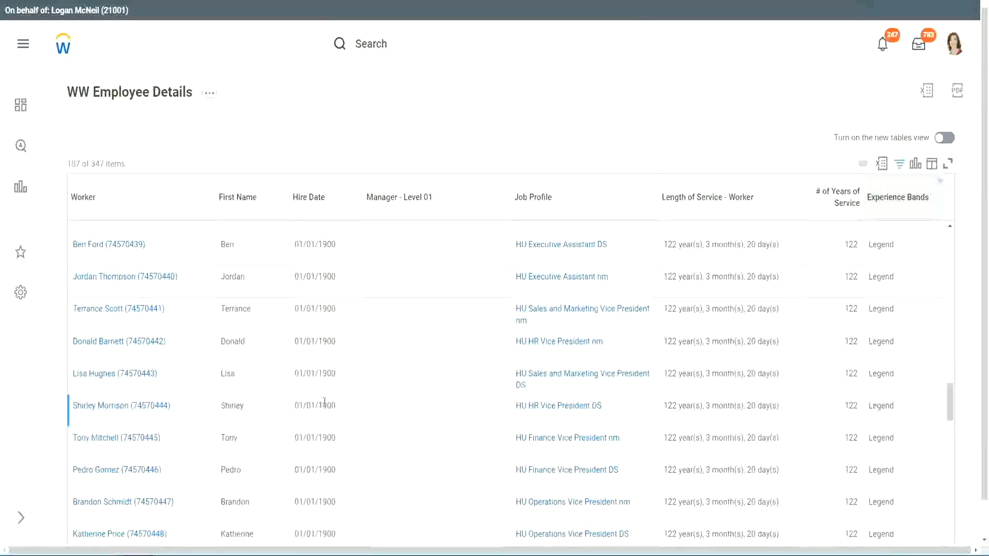
# Check hire dates and years of service in the remaining Legend rows through to the end of the list
pyautogui.moveTo(319, 406); pyautogui.dragTo(335, 406)
pyautogui.scroll(-5, 839, 382)
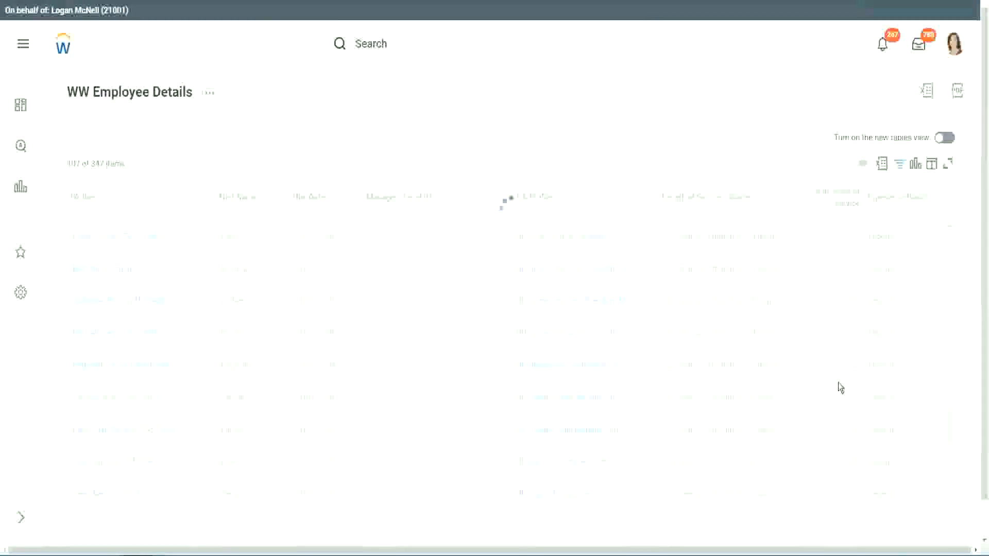
pyautogui.scroll(-5, 838, 386)
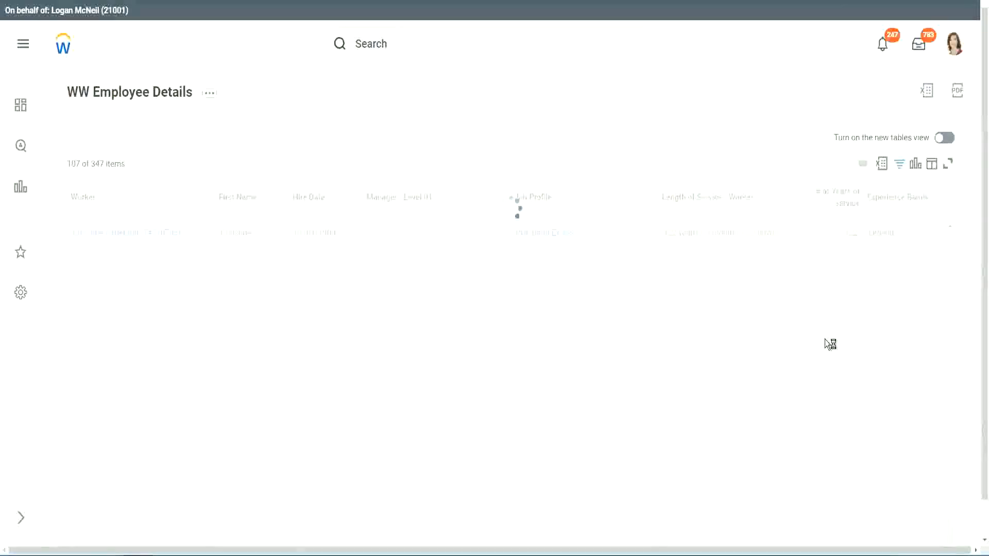
pyautogui.scroll(-5, 825, 341)
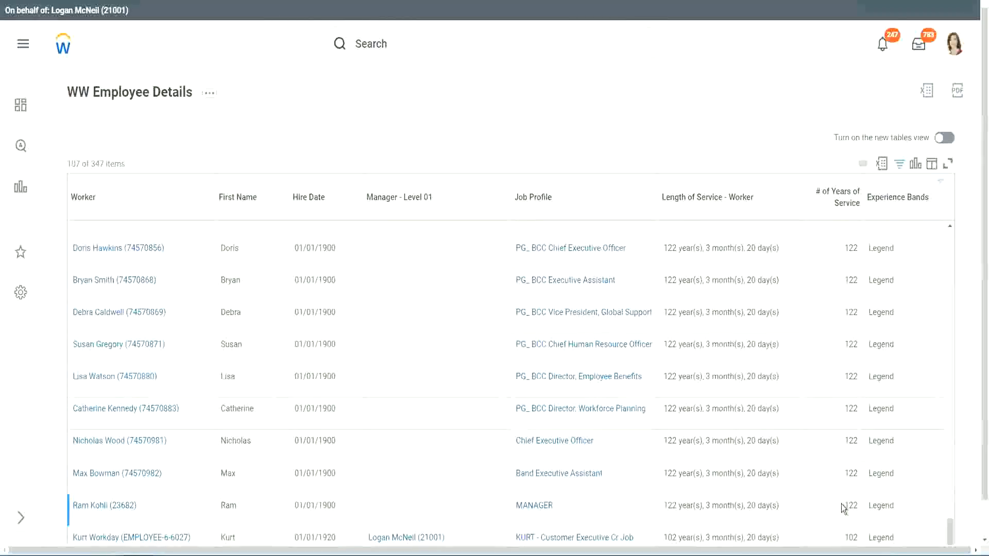
pyautogui.doubleClick(850, 537)
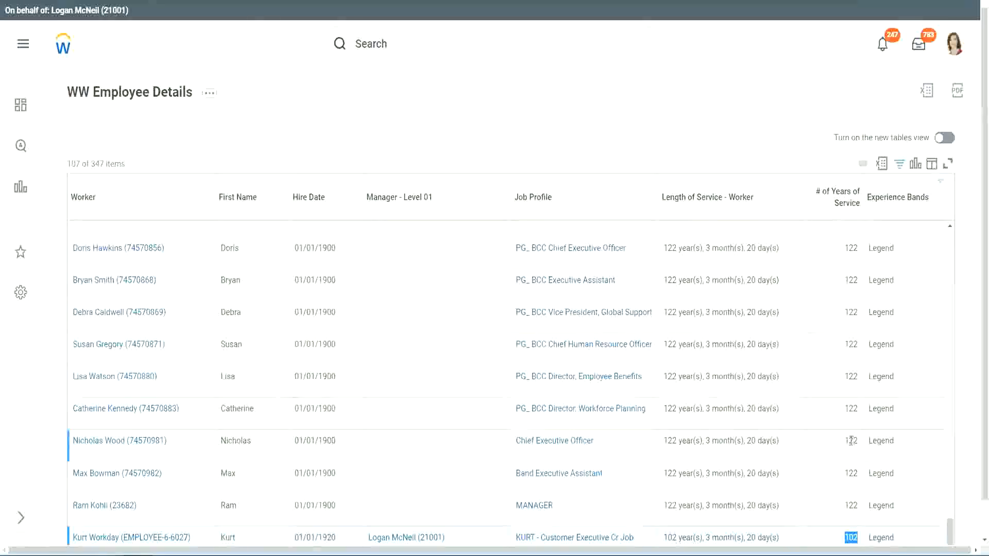
pyautogui.moveTo(851, 440); pyautogui.dragTo(858, 441)
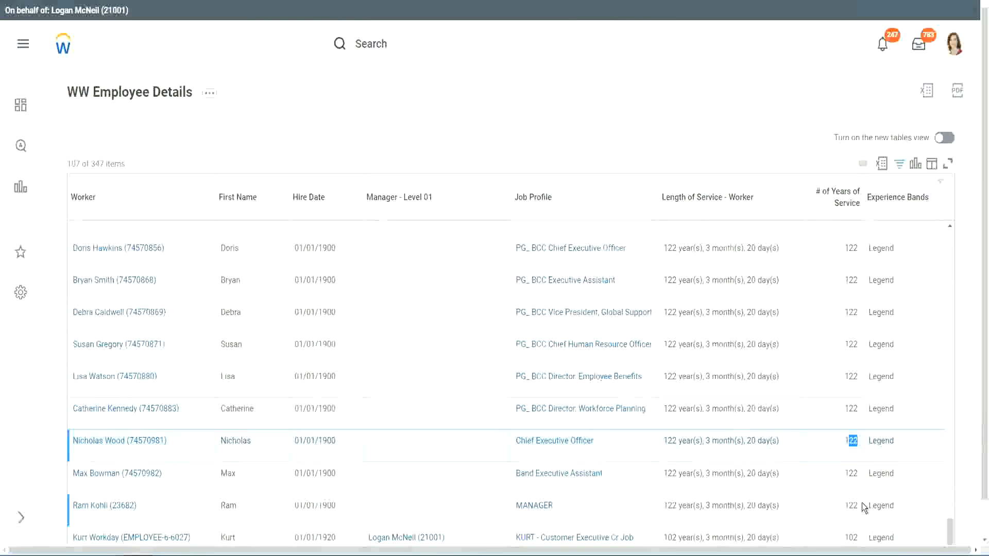
pyautogui.click(831, 410)
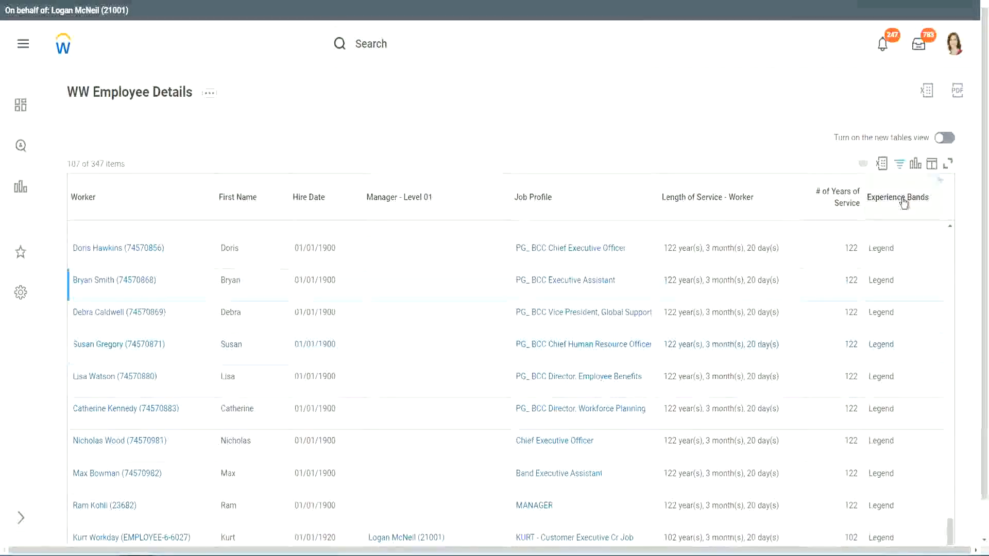
# Change the Experience Bands column filter to show values containing Experienced
pyautogui.click(905, 219)
pyautogui.click(810, 394)
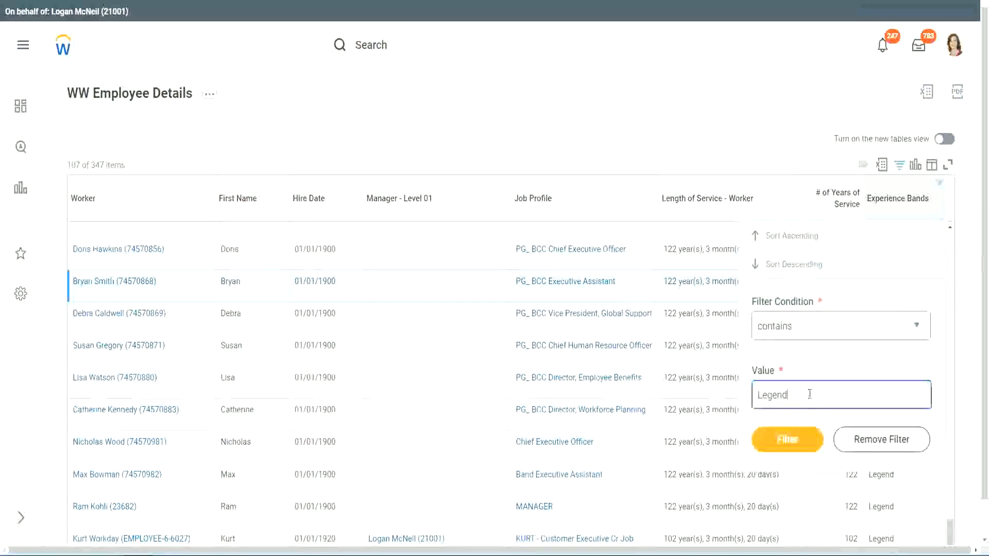
pyautogui.moveTo(809, 394); pyautogui.dragTo(683, 398)
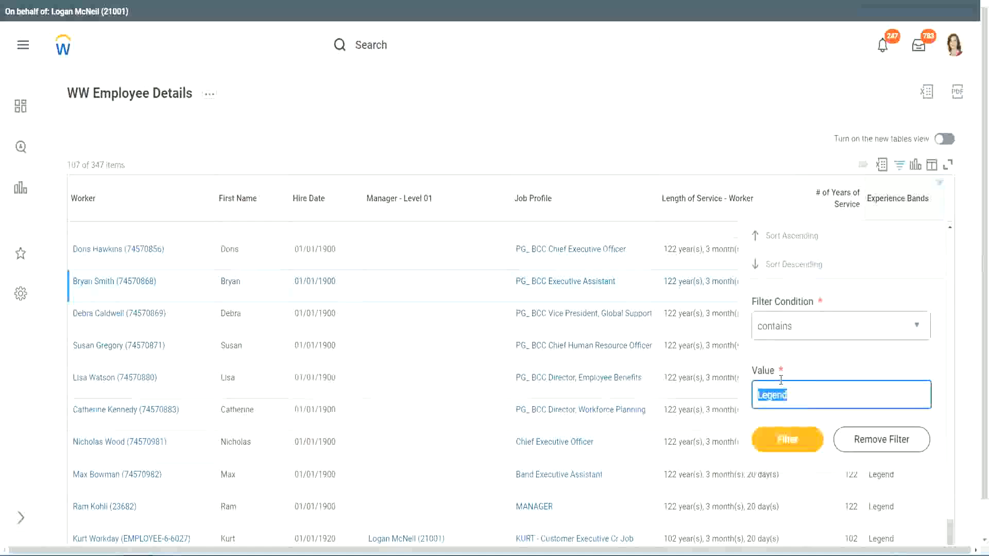
pyautogui.write('Ex')
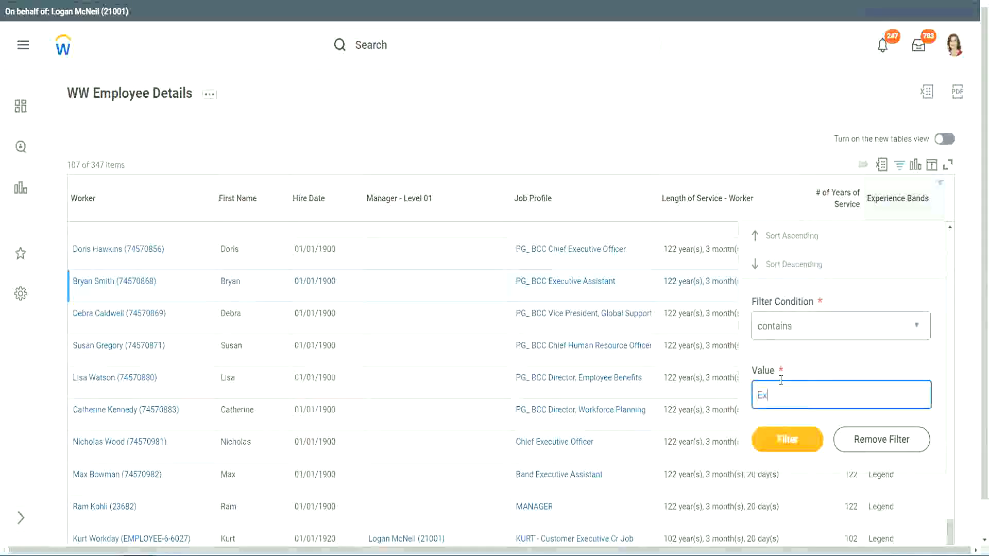
pyautogui.write('perienced')
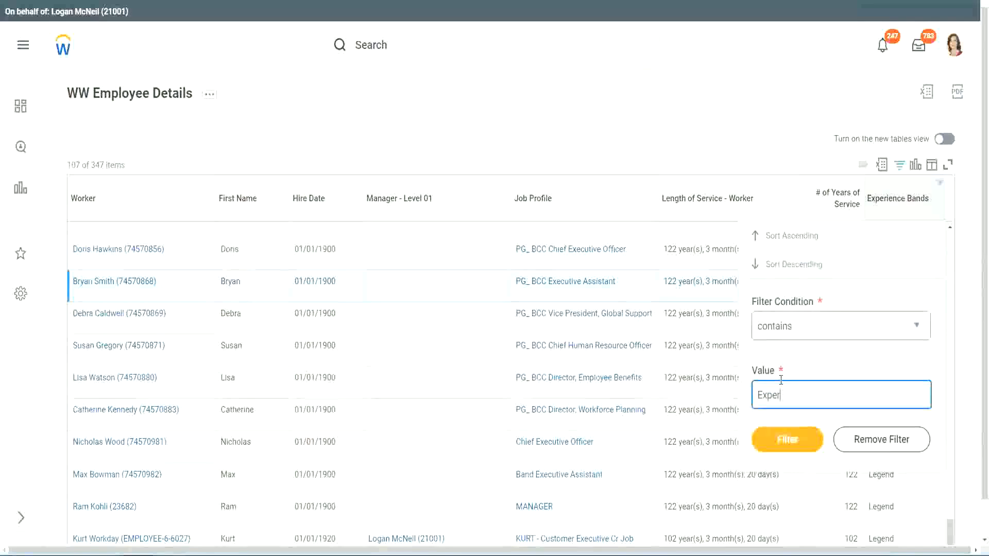
pyautogui.click(787, 443)
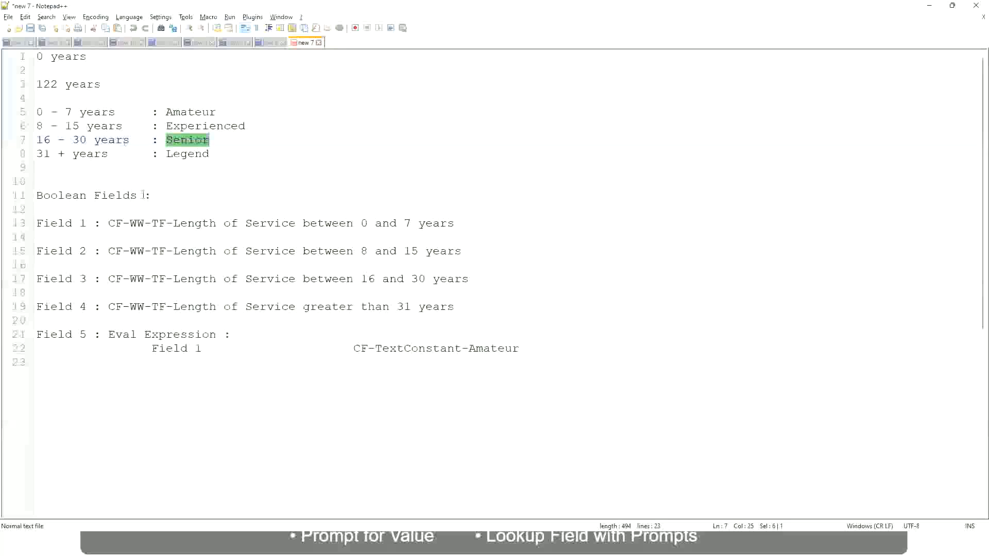
# Switch to the Notepad++ notes and check the year range defined for the Experienced band
pyautogui.moveTo(43, 127); pyautogui.dragTo(78, 127)
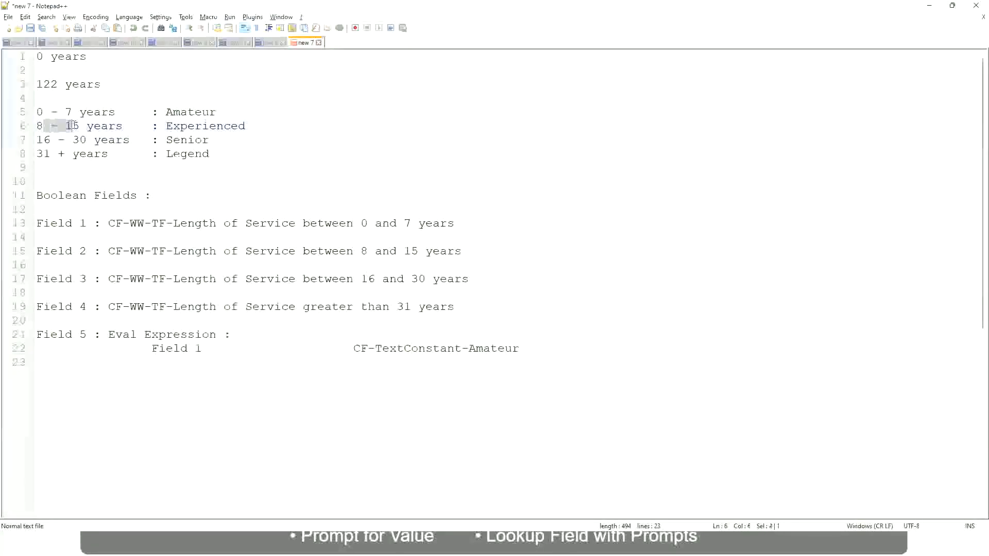
pyautogui.click(80, 127)
pyautogui.click(114, 128)
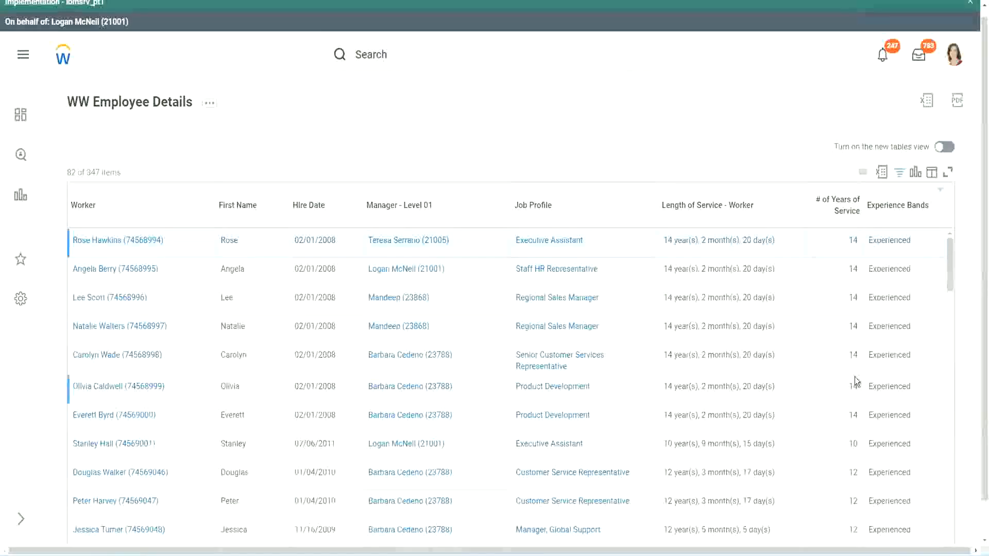
# Return to the Workday report output and compare years of service with the Experienced band down the filtered worker rows
pyautogui.scroll(-5, 855, 376)
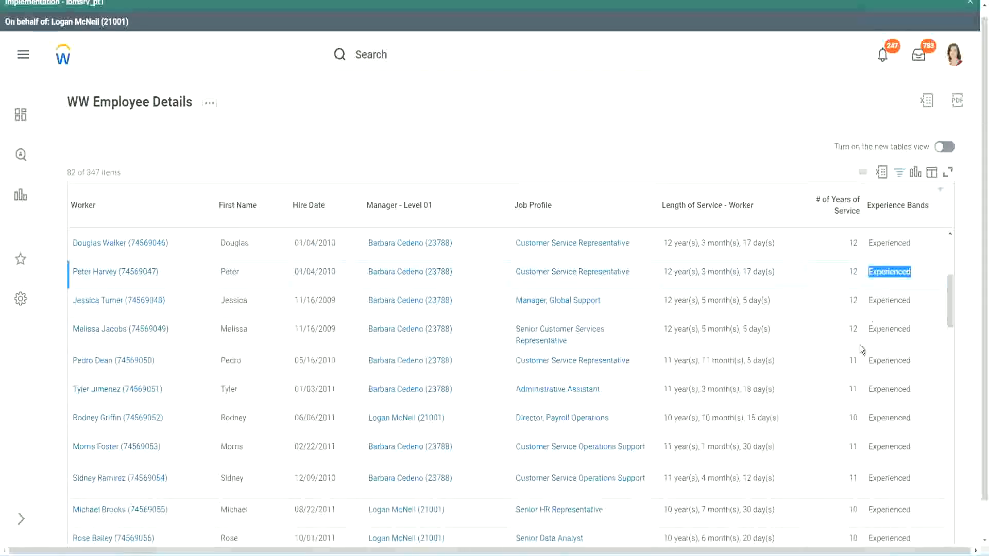
pyautogui.scroll(-3, 852, 361)
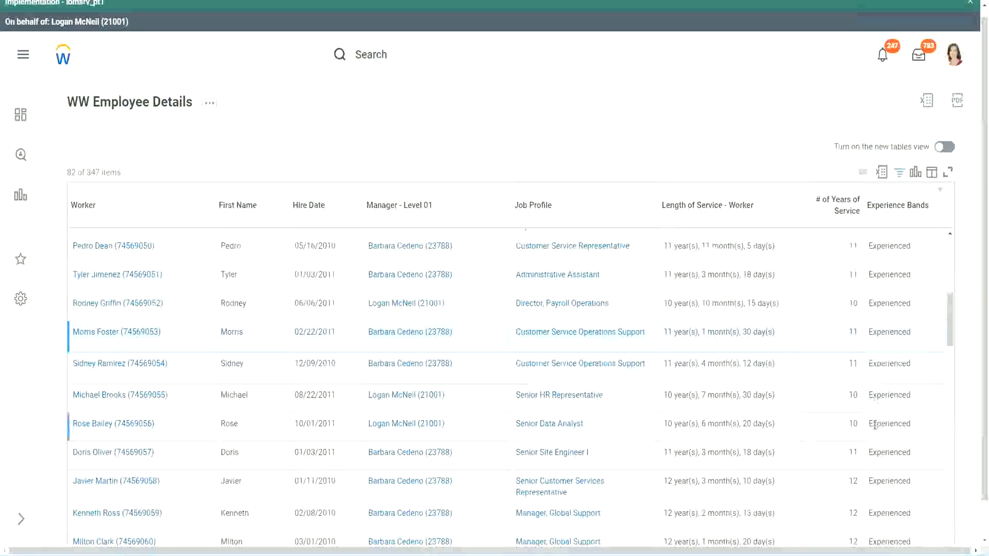
pyautogui.scroll(-8, 875, 425)
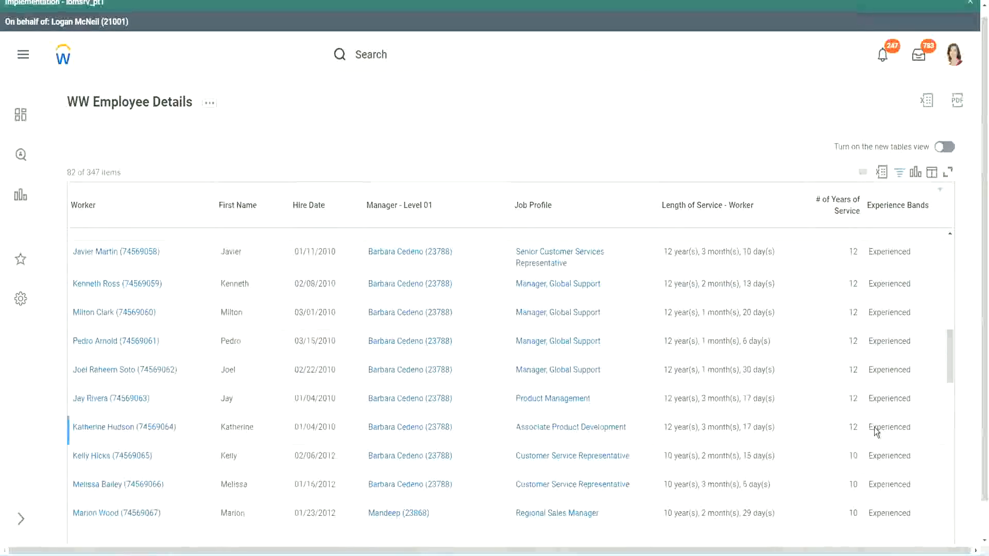